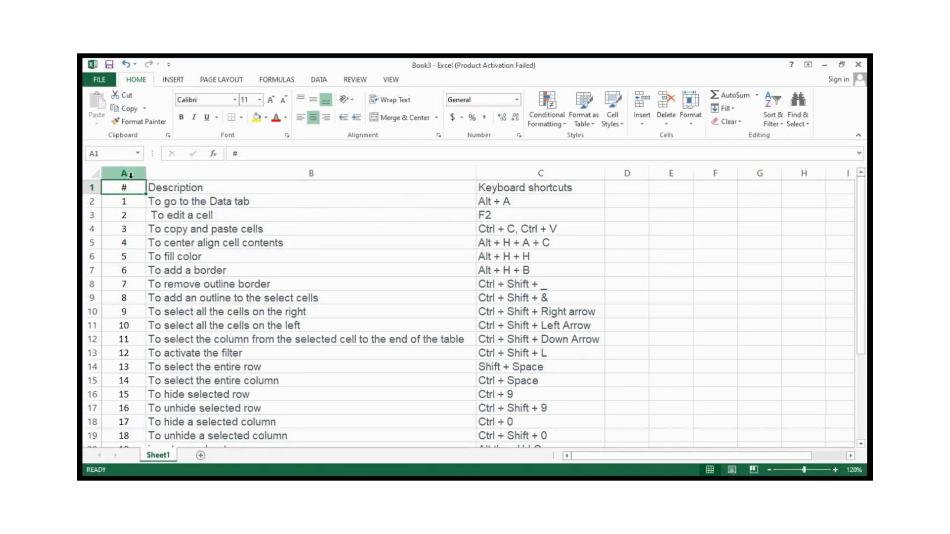
- Select the numbers from A2 to the last table row and return to the Description header in B1
{"action": "left_click", "coordinate": [134, 200]}
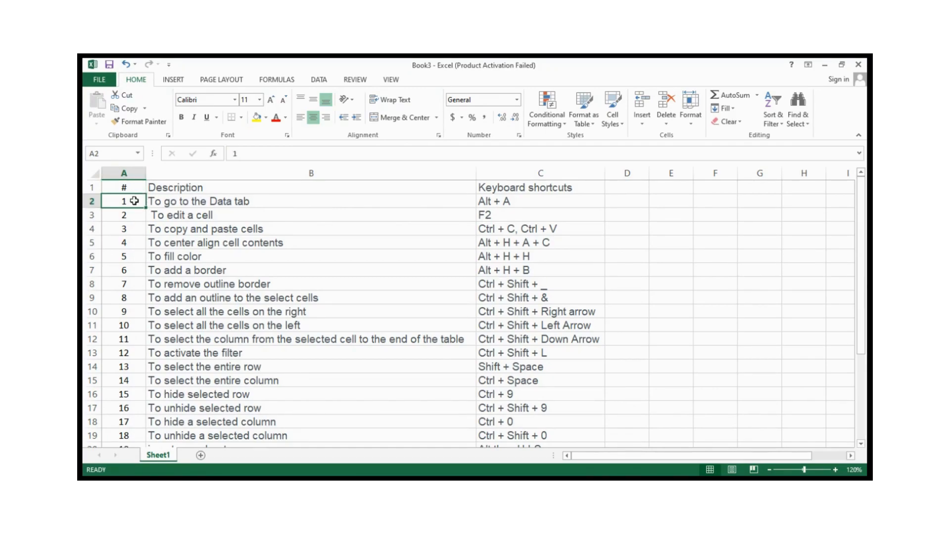
{"action": "key", "text": "ctrl+shift+Down"}
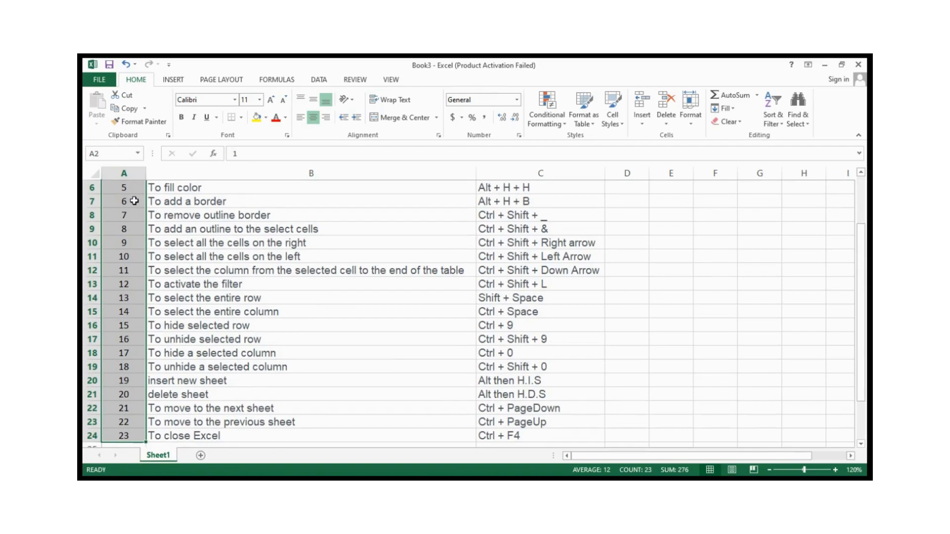
{"action": "key", "text": "ctrl+Up"}
{"action": "key", "text": "Down"}
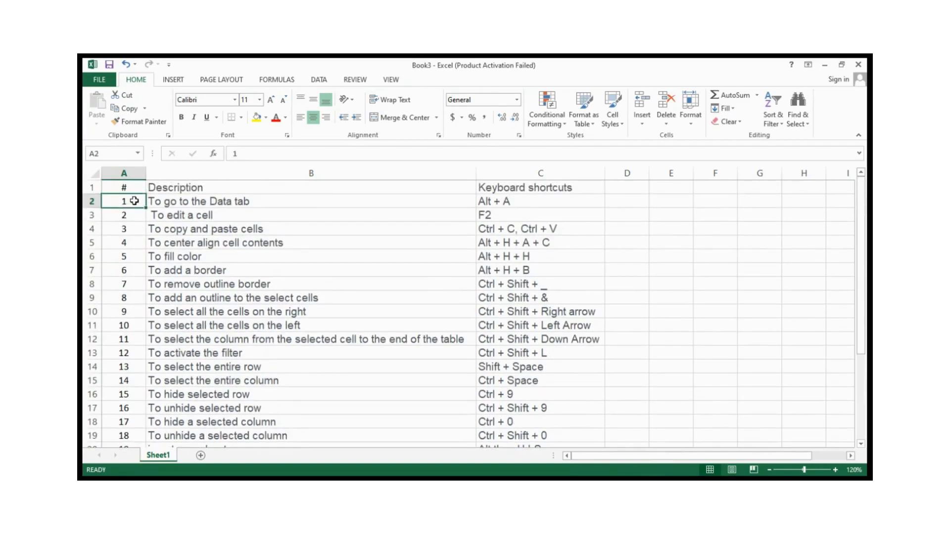
{"action": "key", "text": "Right"}
{"action": "key", "text": "Up"}
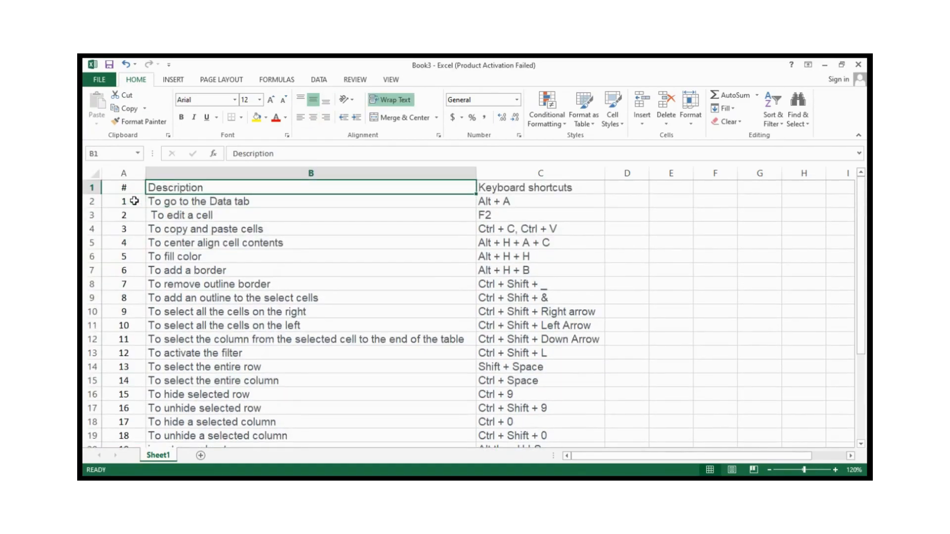
- Select the first shortcut in C2 and display the ribbon's Data commands
{"action": "key", "text": "Down"}
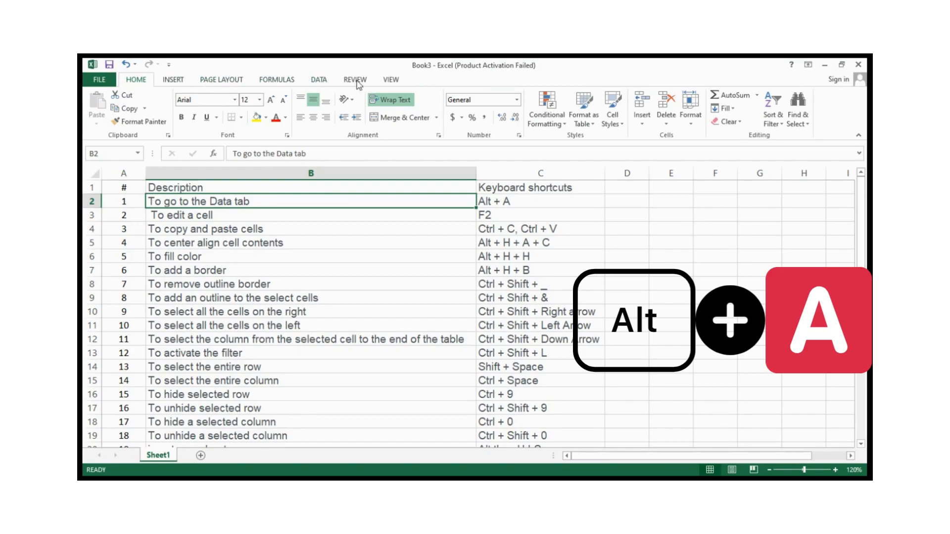
{"action": "left_click", "coordinate": [514, 203]}
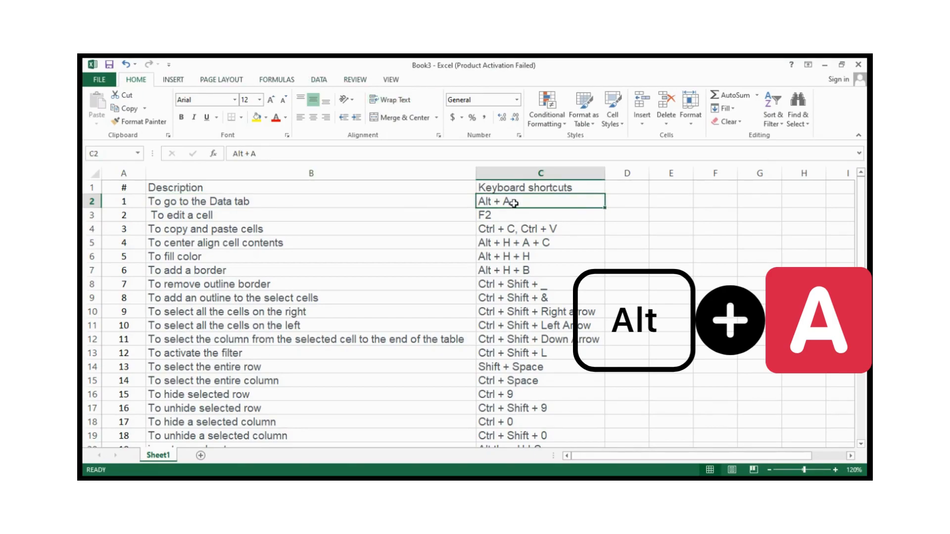
{"action": "key", "text": "alt+a"}
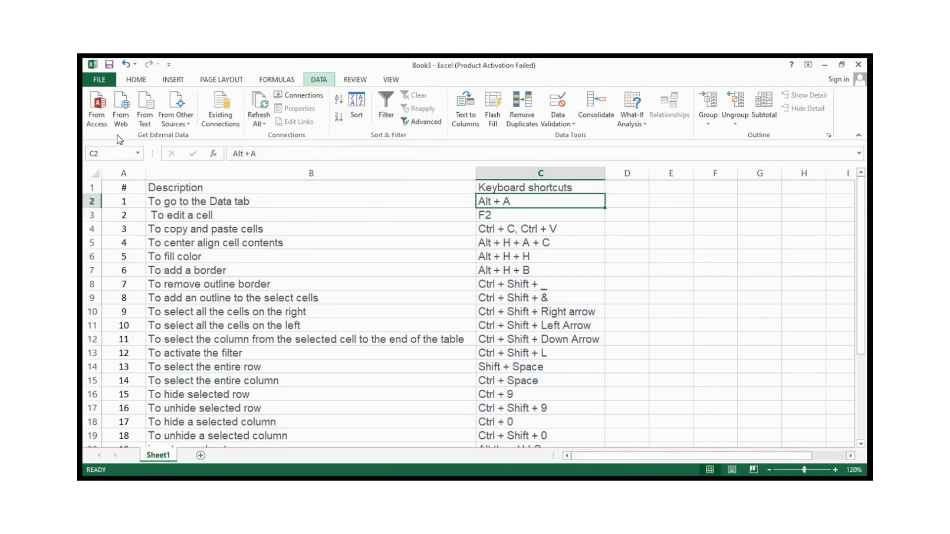
- Open the shortcut cell C3 and the description cell B3 for in-cell editing
{"action": "left_click", "coordinate": [234, 217]}
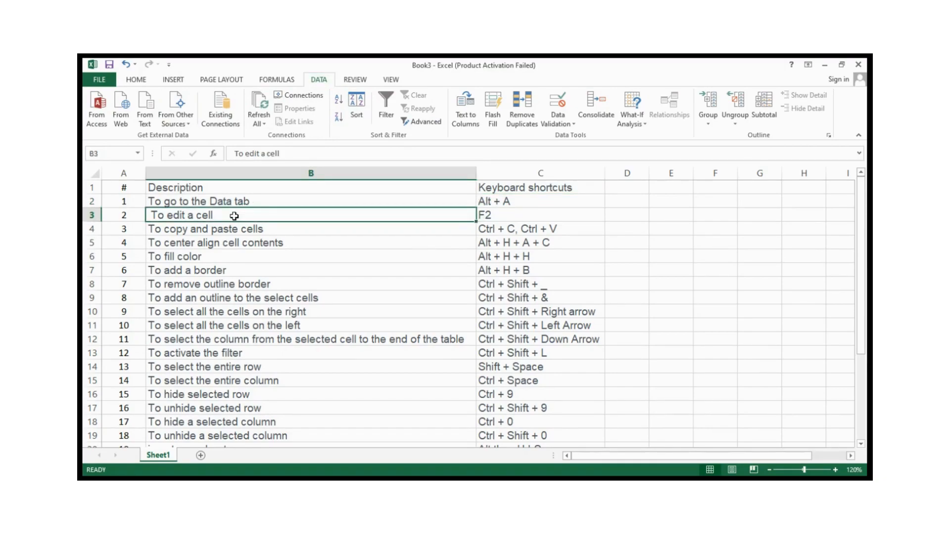
{"action": "left_click", "coordinate": [495, 216]}
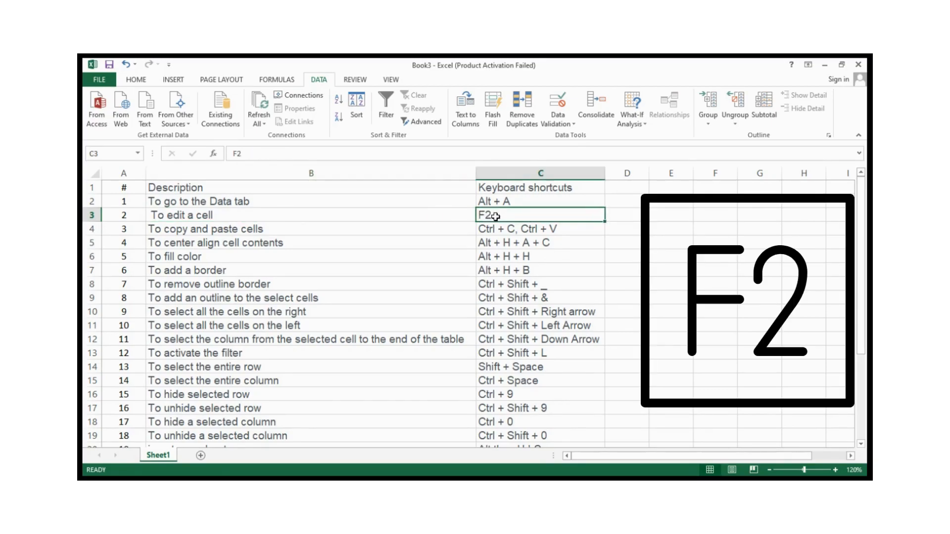
{"action": "key", "text": "F2"}
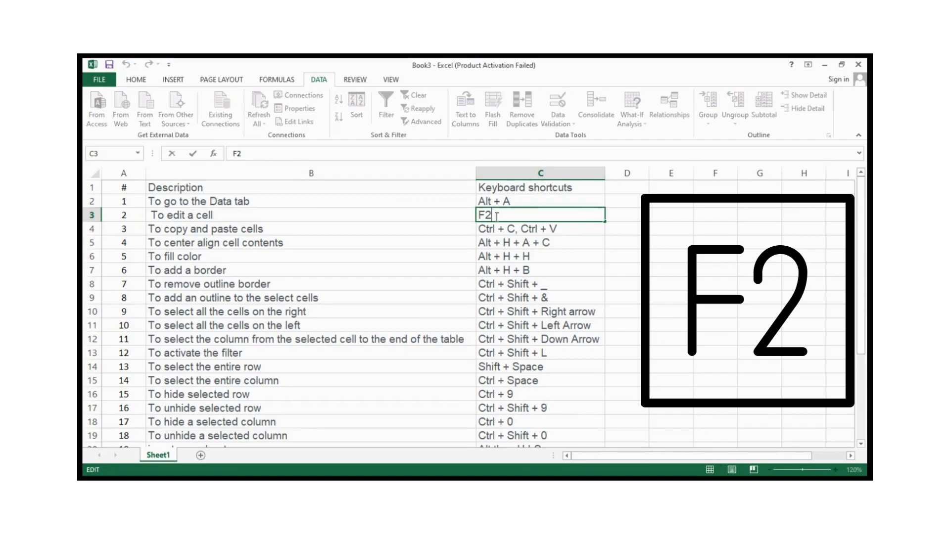
{"action": "left_click", "coordinate": [420, 218]}
{"action": "key", "text": "F2"}
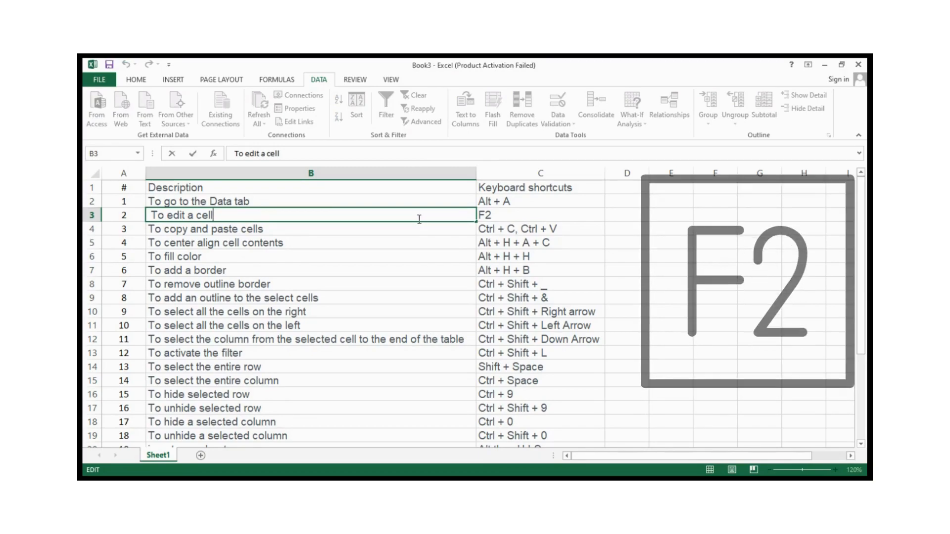
- Copy the description in B4 and paste it into the empty cell D4
{"action": "left_click", "coordinate": [360, 231]}
{"action": "key", "text": "Right"}
{"action": "key", "text": "Left"}
{"action": "key", "text": "ctrl+c"}
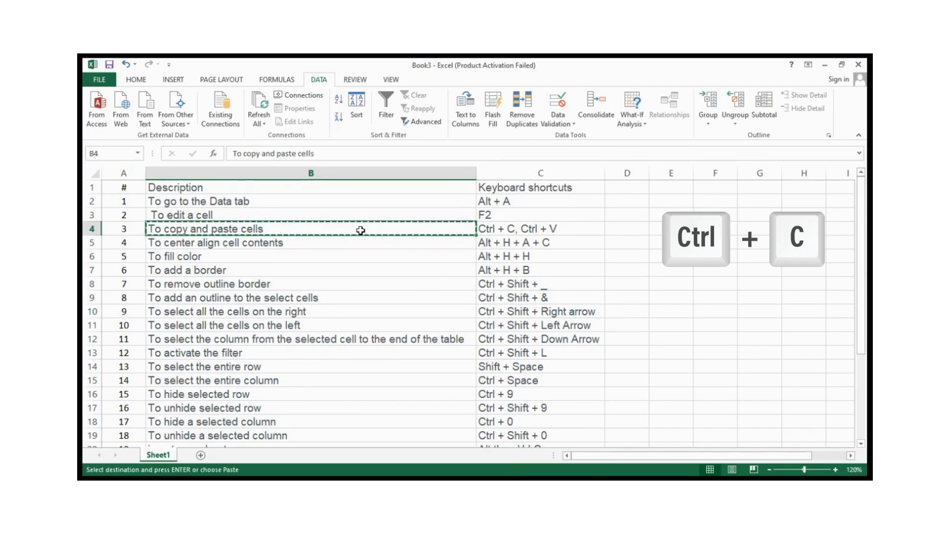
{"action": "key", "text": "Right"}
{"action": "key", "text": "Right"}
{"action": "key", "text": "Right"}
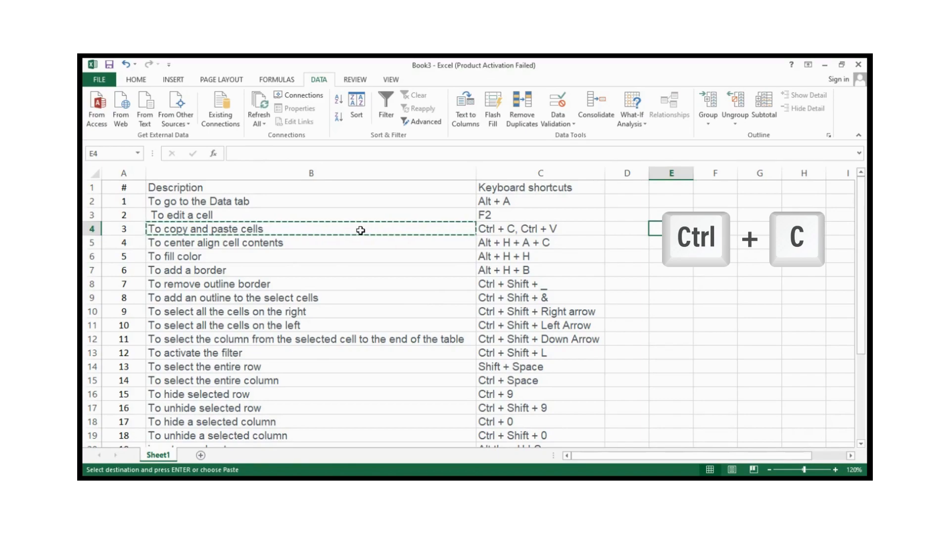
{"action": "key", "text": "Left"}
{"action": "key", "text": "Left"}
{"action": "key", "text": "Left"}
{"action": "key", "text": "Right"}
{"action": "key", "text": "Right"}
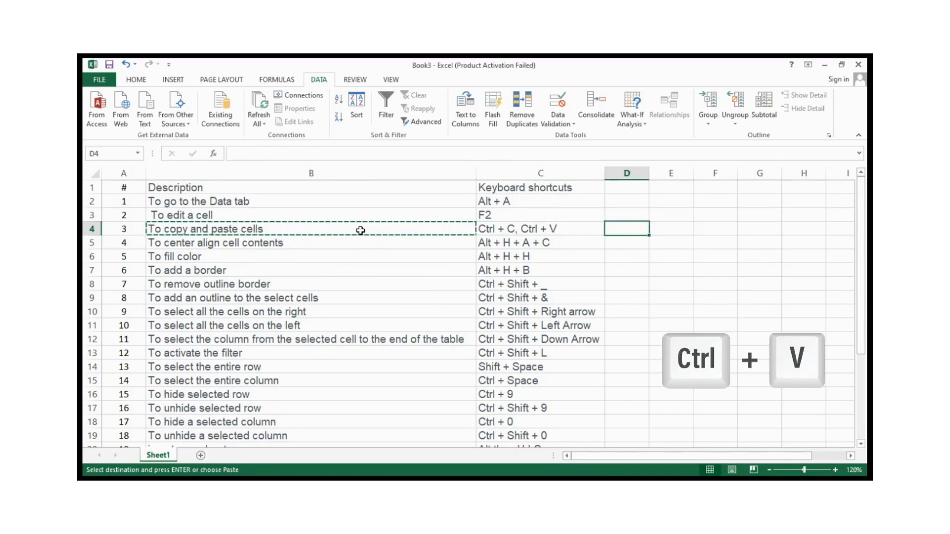
{"action": "key", "text": "ctrl+v"}
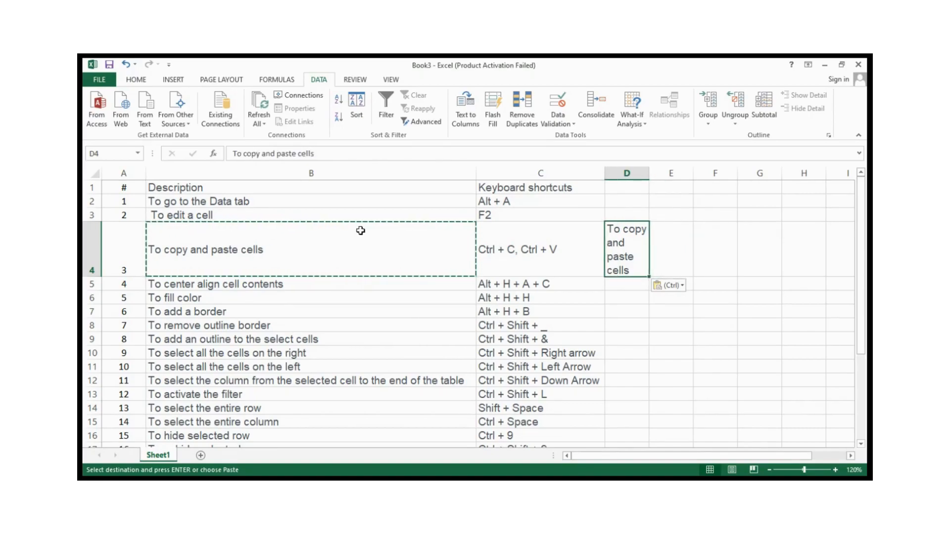
- Undo the paste into D4 and return to cell B4
{"action": "key", "text": "Escape"}
{"action": "key", "text": "ctrl+z"}
{"action": "key", "text": "Left"}
{"action": "key", "text": "Left"}
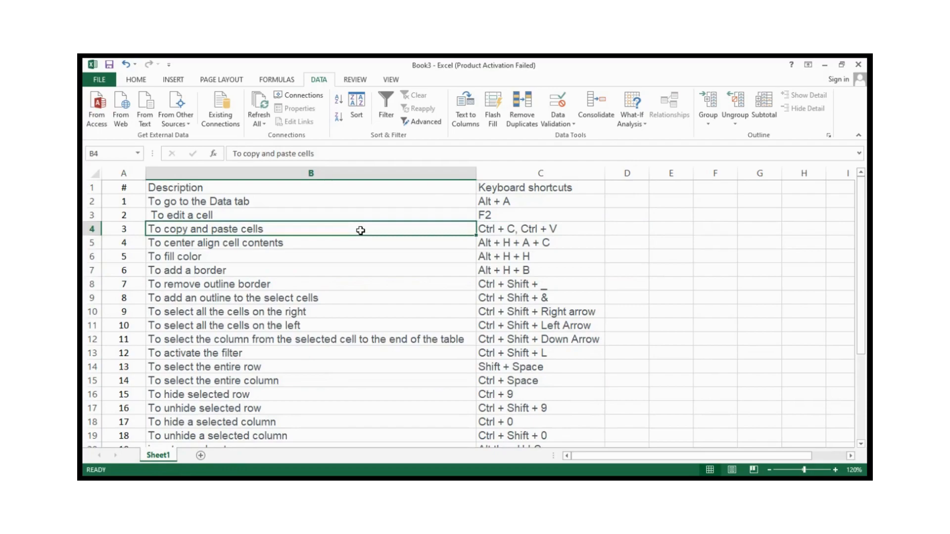
- Center-align the contents of description cell B5
{"action": "key", "text": "Down"}
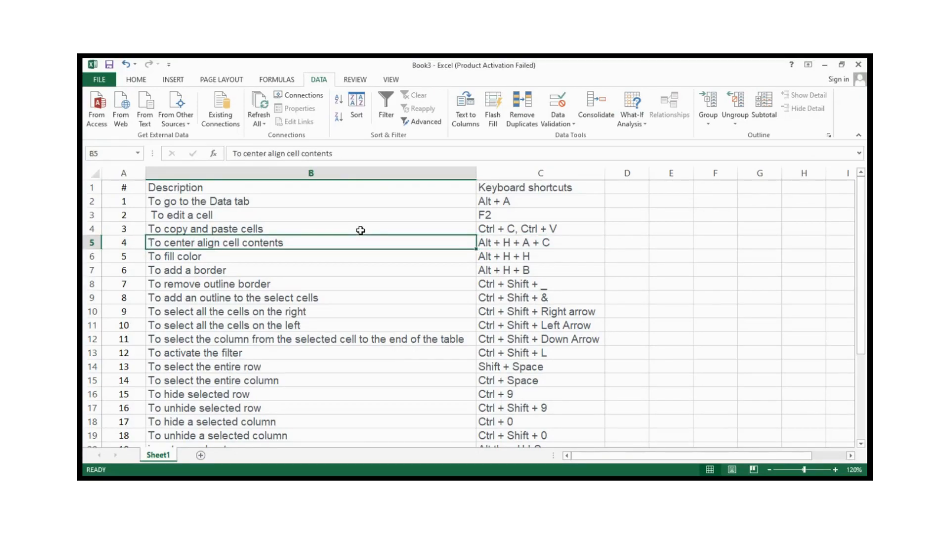
{"action": "key", "text": "Right"}
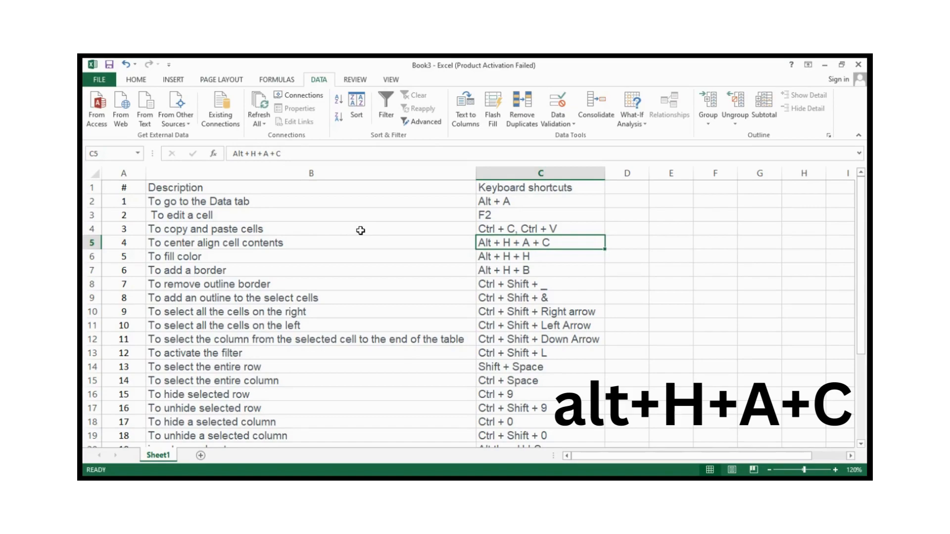
{"action": "key", "text": "Left"}
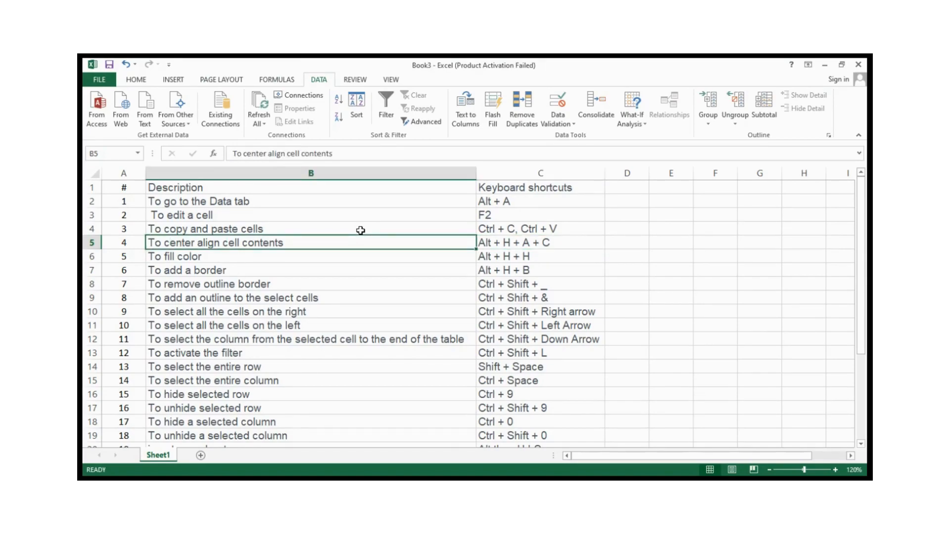
{"action": "key", "text": "alt+h"}
{"action": "key", "text": "a"}
{"action": "key", "text": "c"}
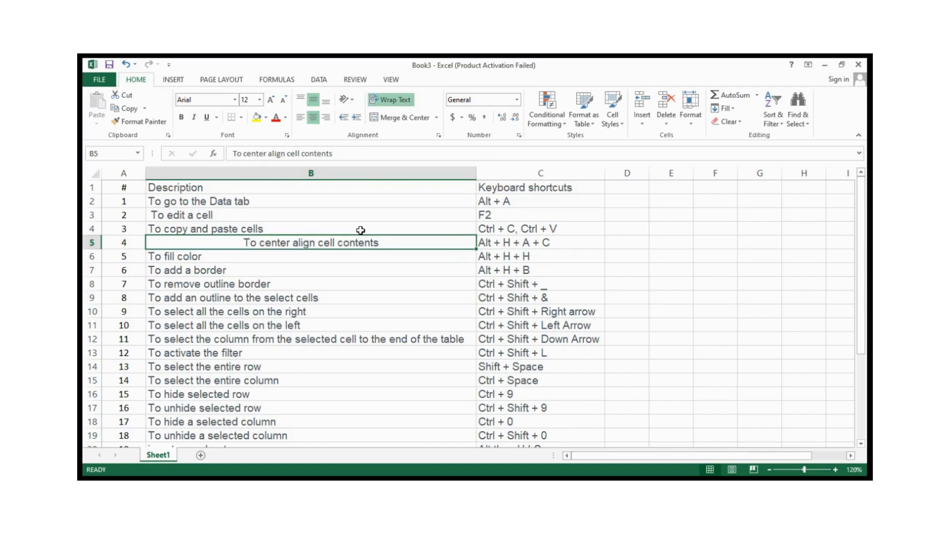
- Undo the centering of cell B5 and move to the fill color description in B6
{"action": "key", "text": "ctrl+z"}
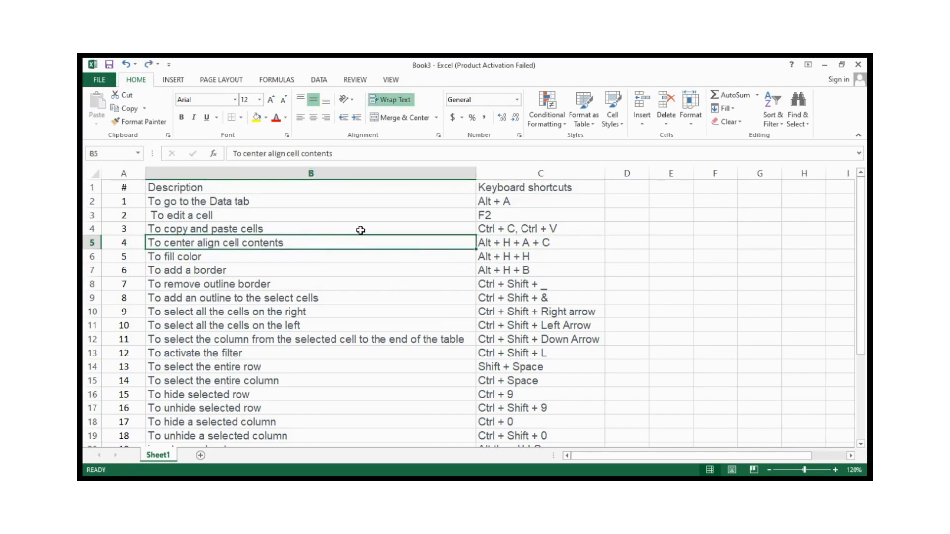
{"action": "key", "text": "Down"}
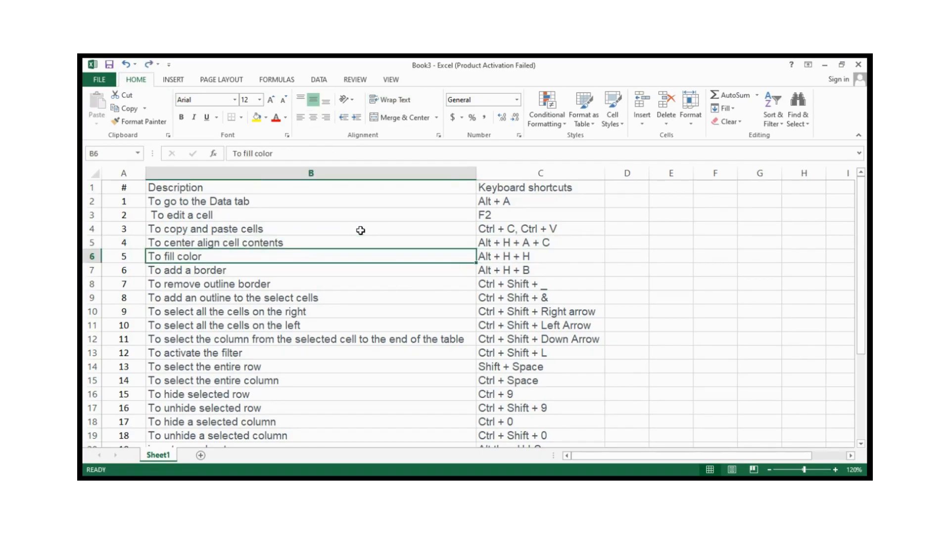
{"action": "key", "text": "Up"}
{"action": "key", "text": "Down"}
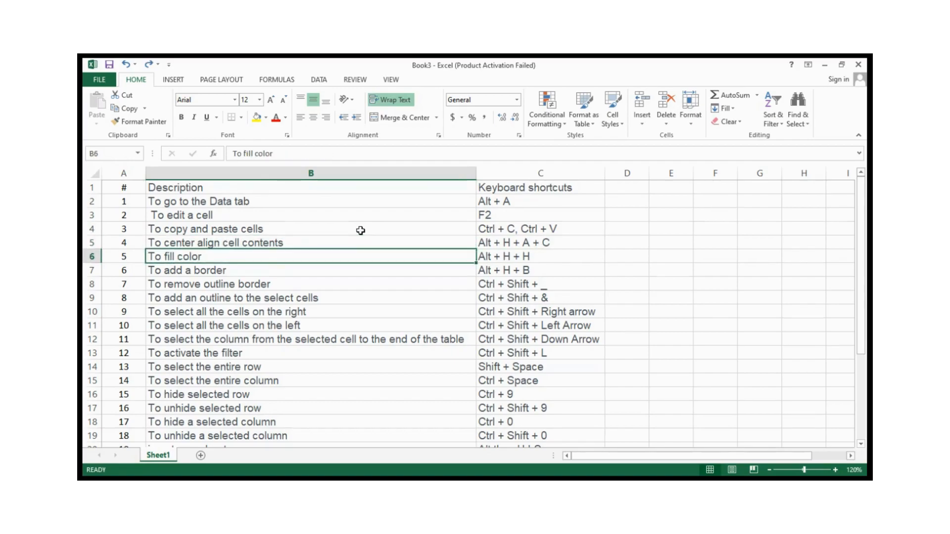
- Preview an orange fill color on shortcut cell C6 and dismiss the color choices without applying one
{"action": "key", "text": "Right"}
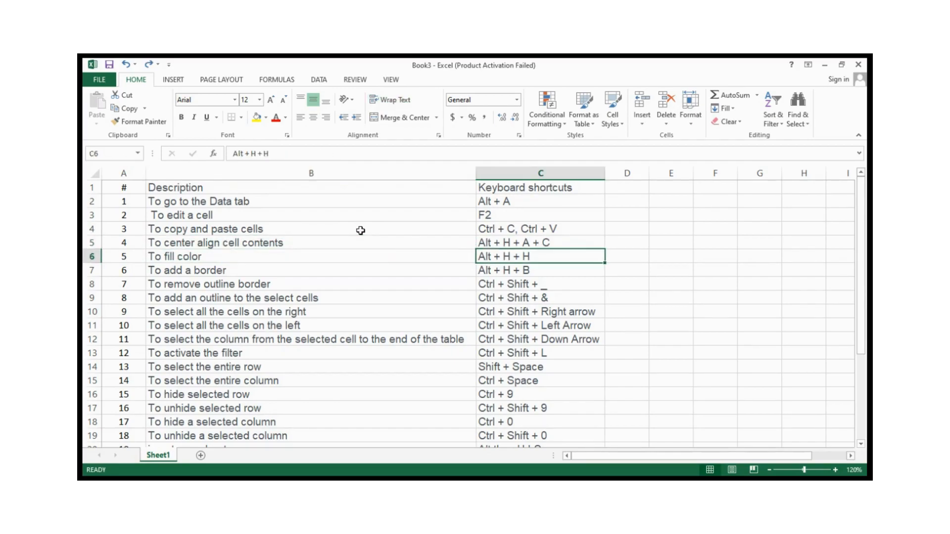
{"action": "key", "text": "Left"}
{"action": "key", "text": "Right"}
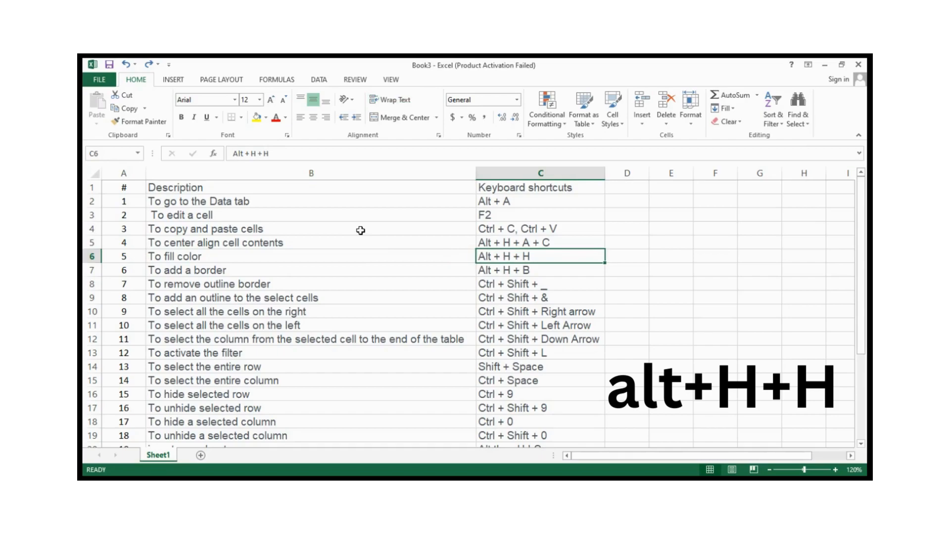
{"action": "key", "text": "alt"}
{"action": "key", "text": "h"}
{"action": "key", "text": "h"}
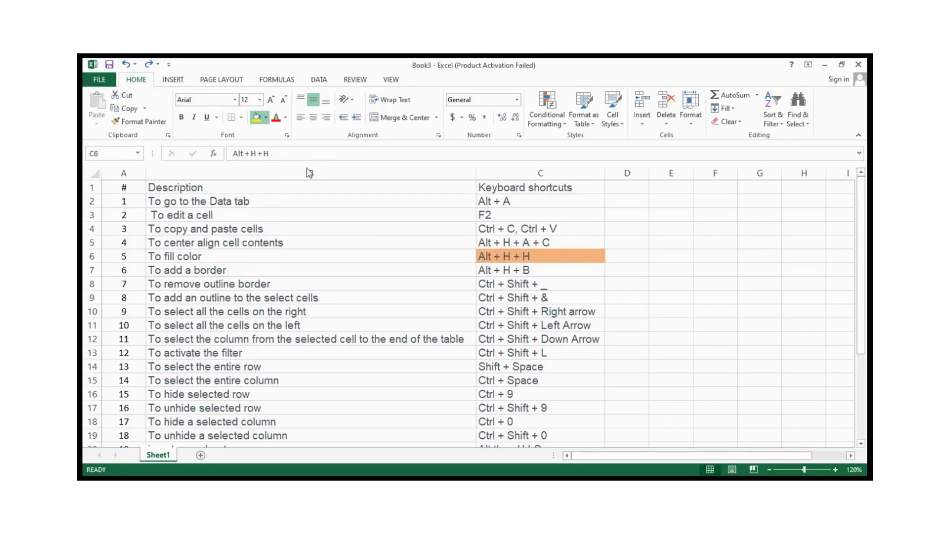
{"action": "key", "text": "Escape"}
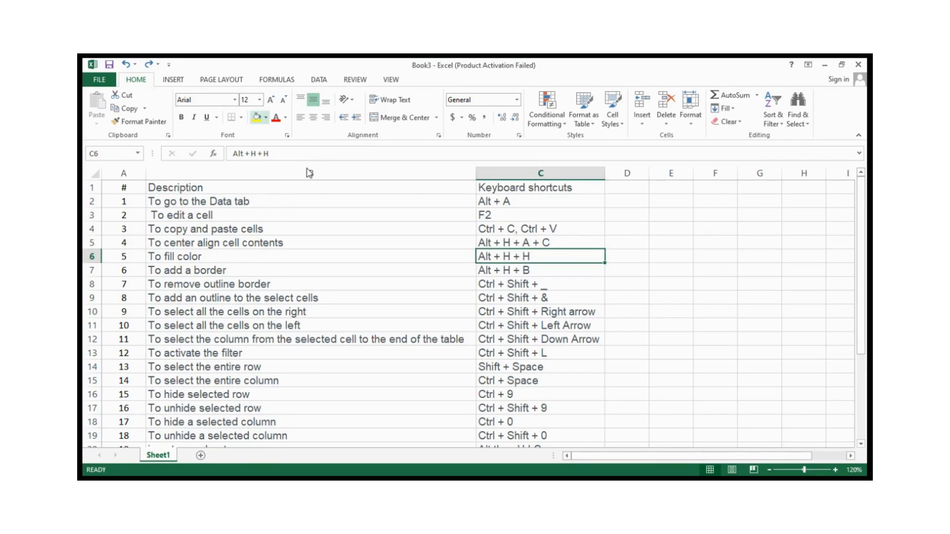
{"action": "key", "text": "b"}
{"action": "key", "text": "Left"}
{"action": "key", "text": "Escape"}
- Apply a black border around all sides of shortcut cell C7
{"action": "key", "text": "Left"}
{"action": "key", "text": "Down"}
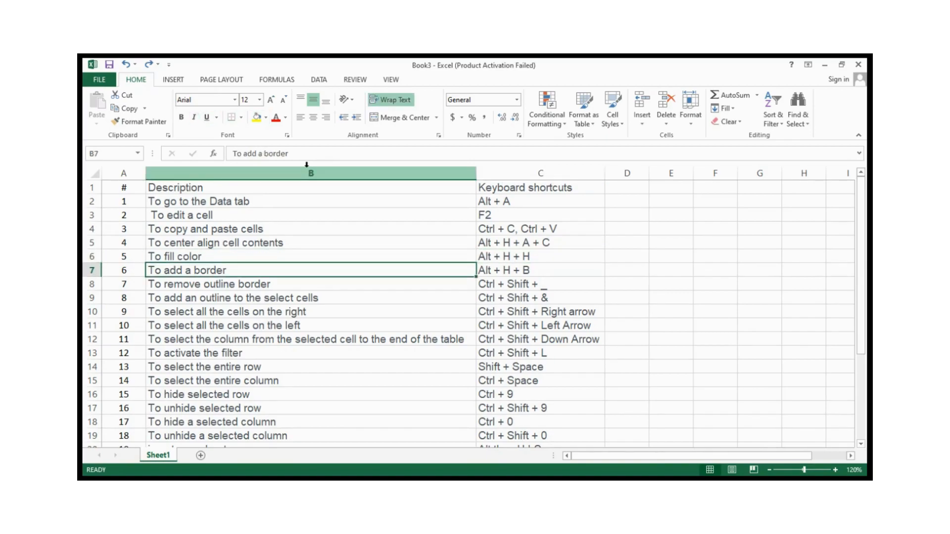
{"action": "key", "text": "Right"}
{"action": "key", "text": "Left"}
{"action": "key", "text": "Right"}
{"action": "key", "text": "Left"}
{"action": "key", "text": "Right"}
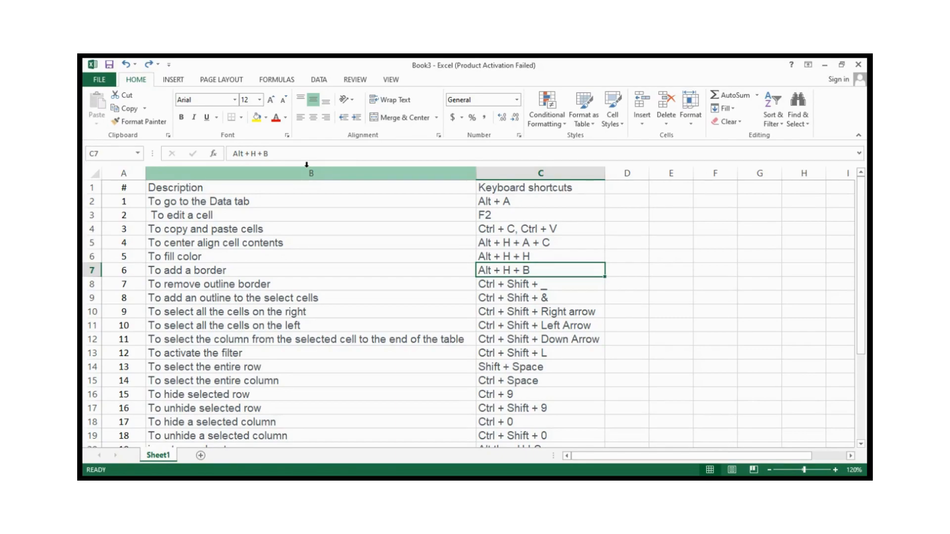
{"action": "key", "text": "alt+h"}
{"action": "key", "text": "b"}
{"action": "left_click", "coordinate": [283, 247]}
{"action": "left_click", "coordinate": [572, 300]}
{"action": "left_click", "coordinate": [531, 275]}
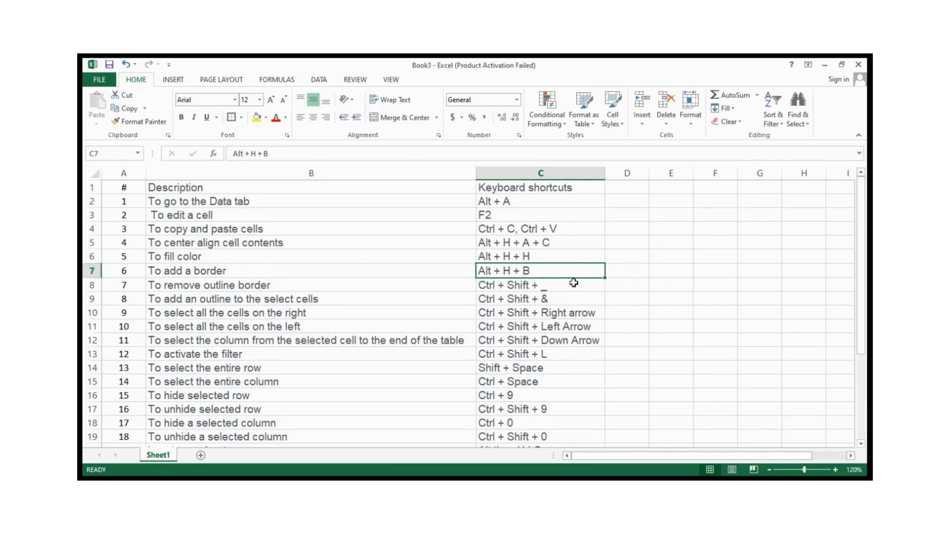
{"action": "left_click", "coordinate": [571, 285]}
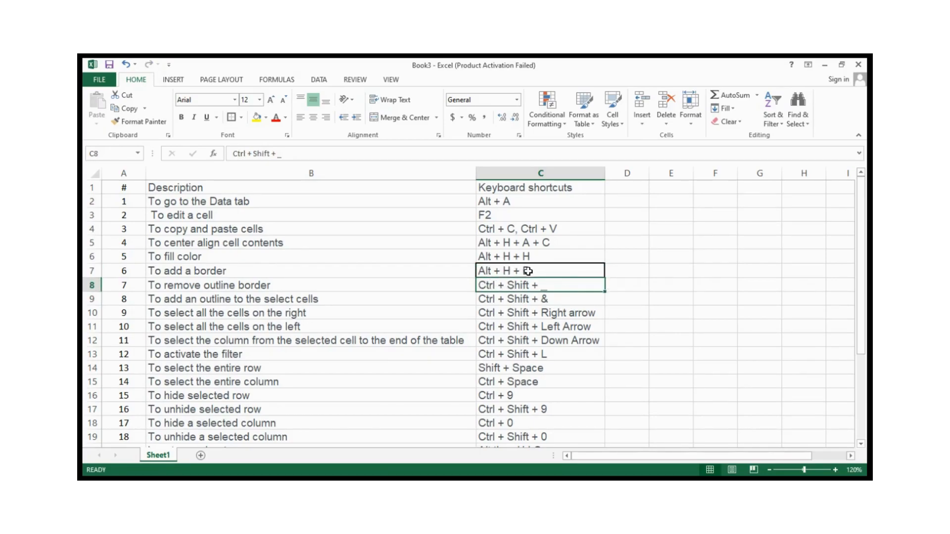
- Revisit the bordered cell C7 and move to the outline removal description in B8
{"action": "left_click", "coordinate": [494, 271]}
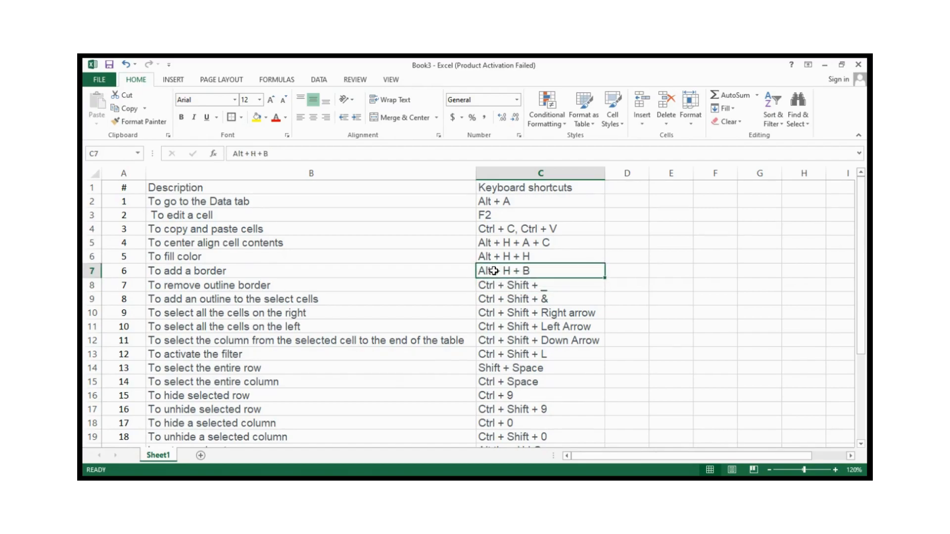
{"action": "key", "text": "Left"}
{"action": "key", "text": "Down"}
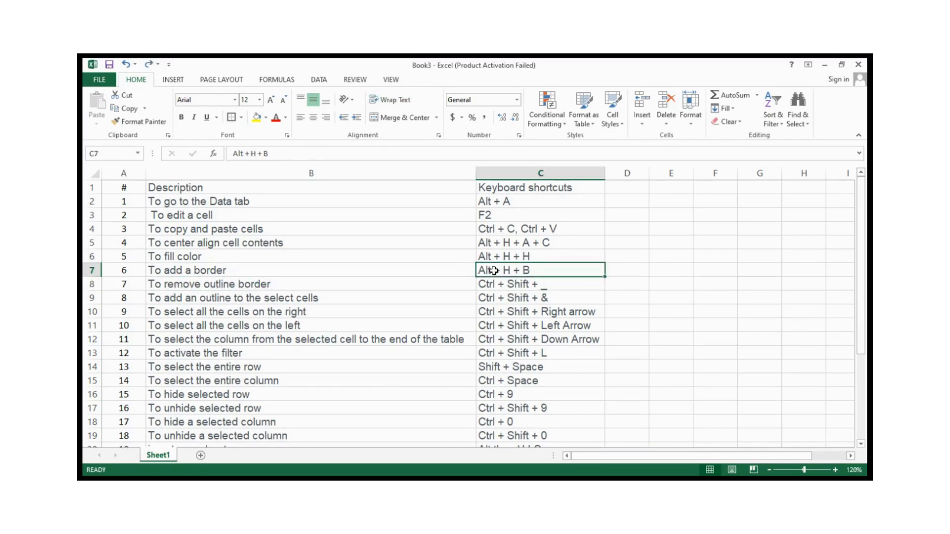
{"action": "key", "text": "Down"}
{"action": "key", "text": "Left"}
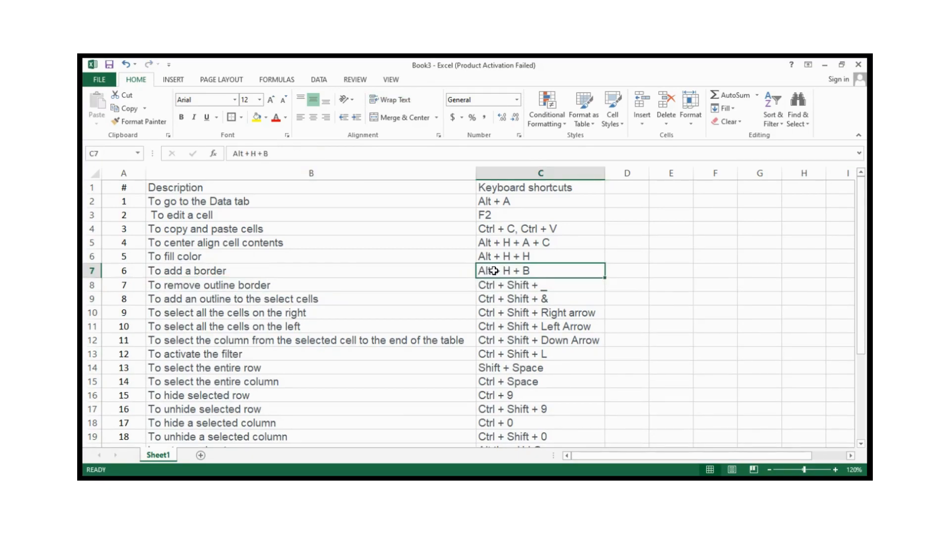
{"action": "key", "text": "Left"}
{"action": "key", "text": "Down"}
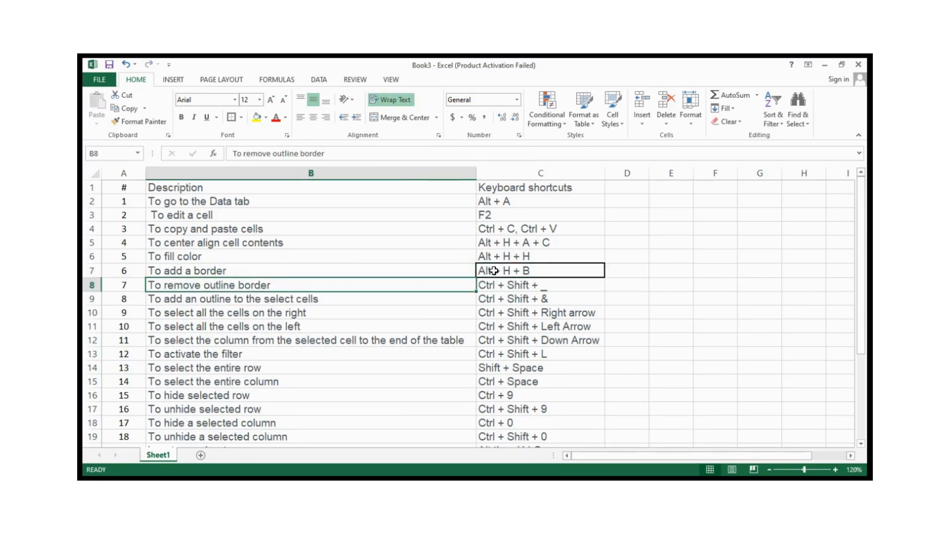
- Remove the outline border from shortcut cell C7
{"action": "key", "text": "Right"}
{"action": "key", "text": "Up"}
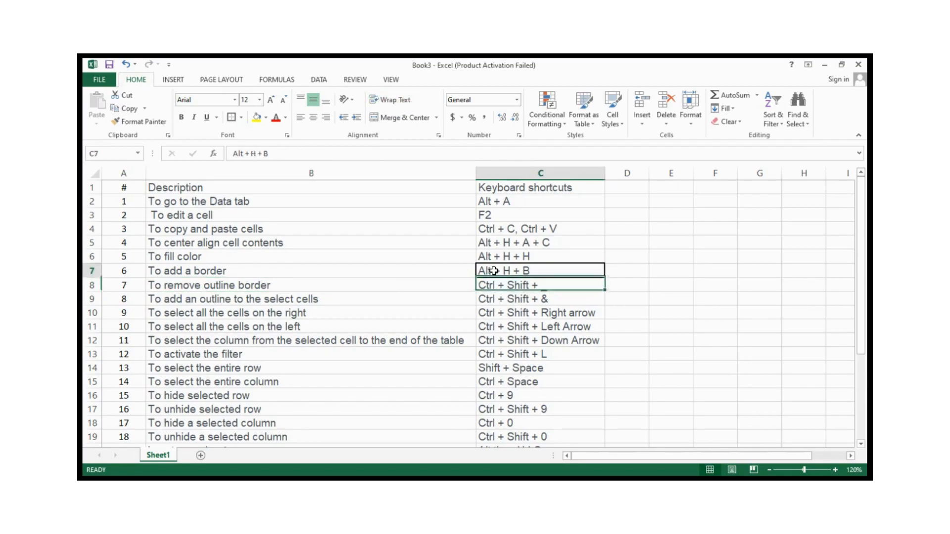
{"action": "key", "text": "Down"}
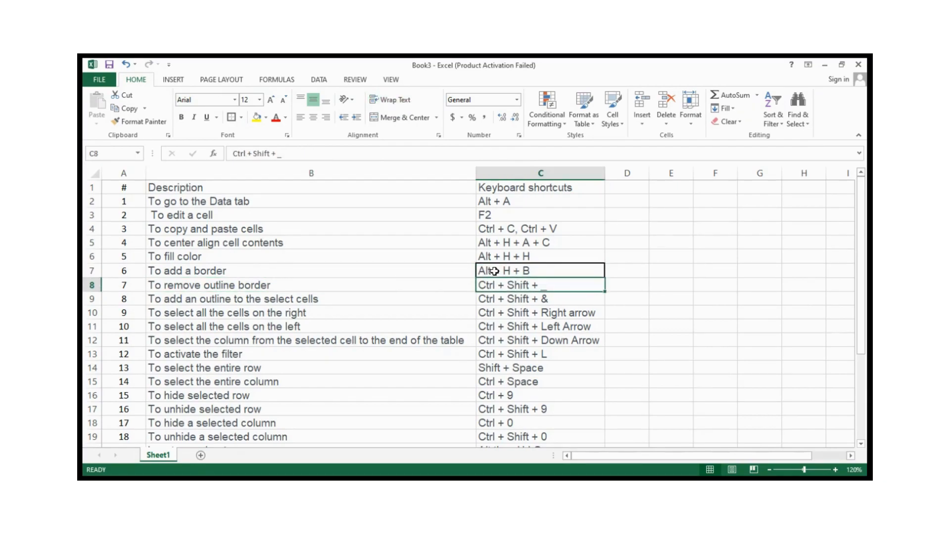
{"action": "key", "text": "Up"}
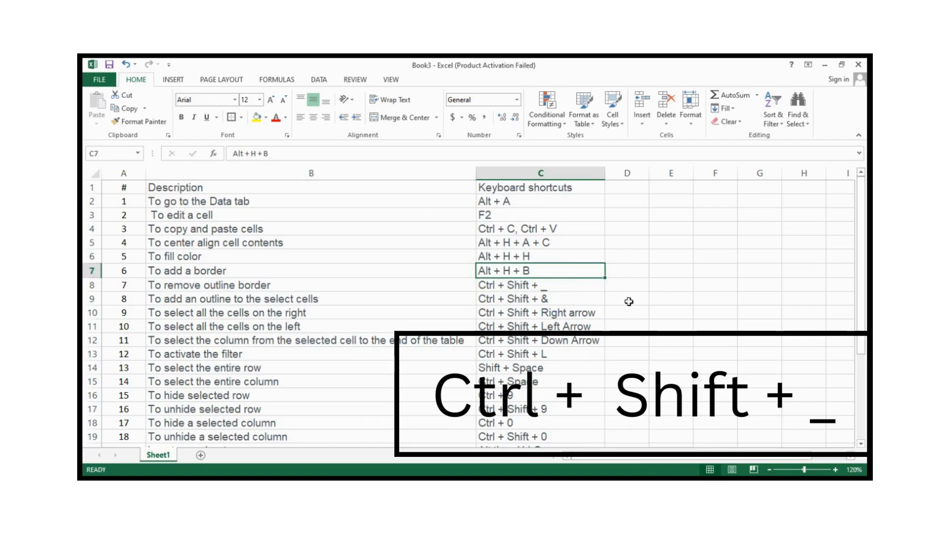
{"action": "key", "text": "Down"}
{"action": "key", "text": "Down"}
{"action": "key", "text": "Up"}
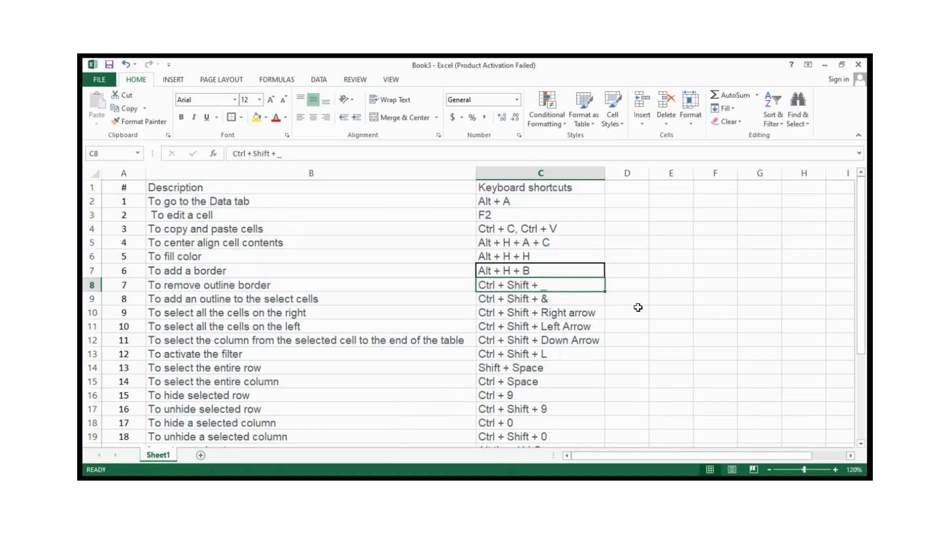
{"action": "key", "text": "Up"}
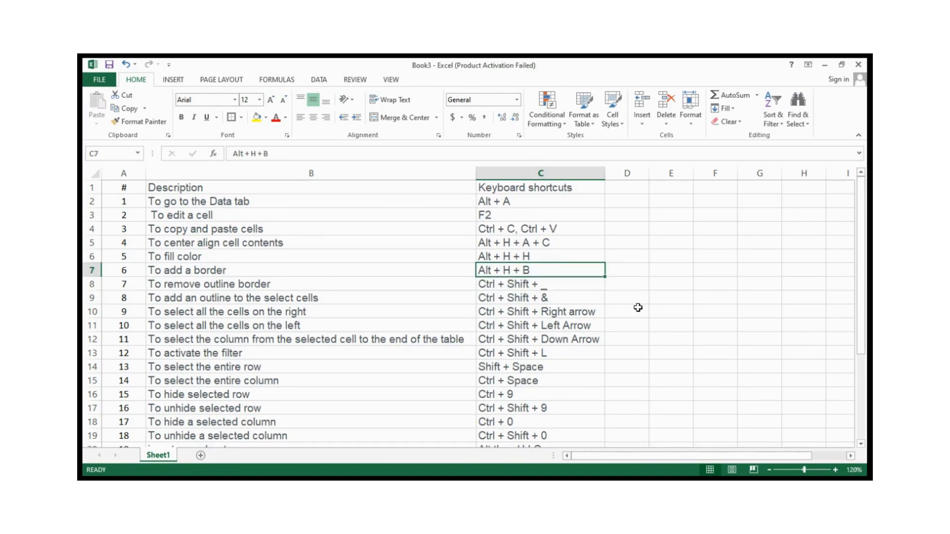
- Check cell C7 without its border and move to the outline description in B9
{"action": "key", "text": "Down"}
{"action": "key", "text": "Up"}
{"action": "key", "text": "Down"}
{"action": "key", "text": "Up"}
{"action": "key", "text": "Down"}
{"action": "key", "text": "Left"}
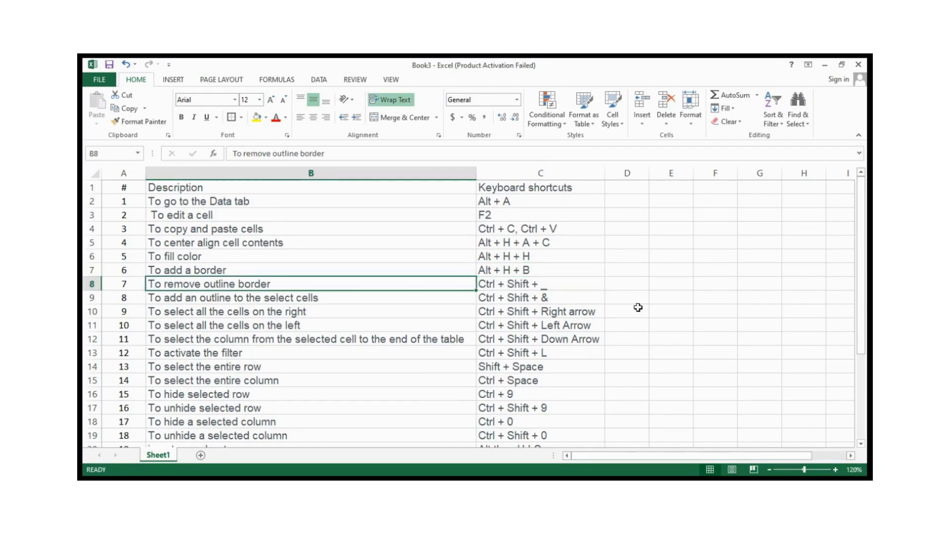
{"action": "key", "text": "Down"}
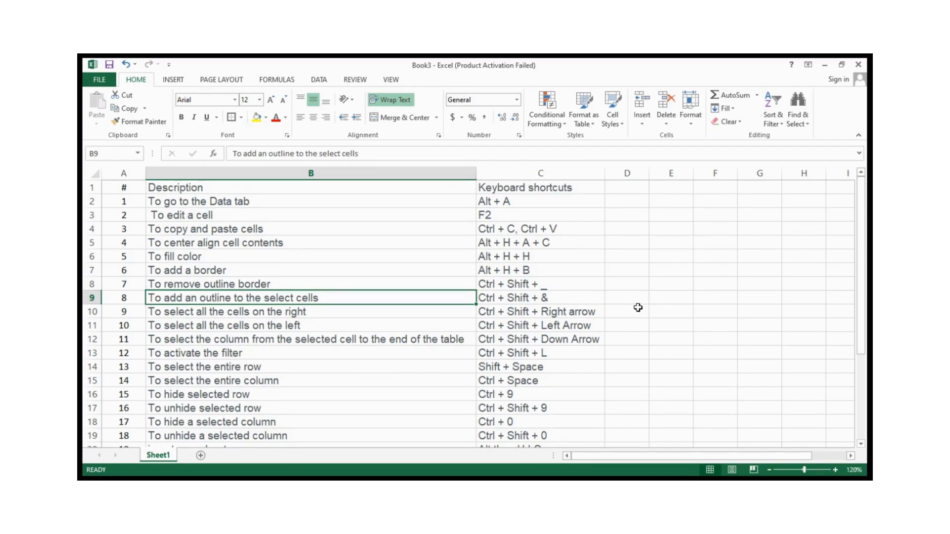
- Add an outline border around shortcut cell C9
{"action": "key", "text": "Right"}
{"action": "key", "text": "Left"}
{"action": "key", "text": "Right"}
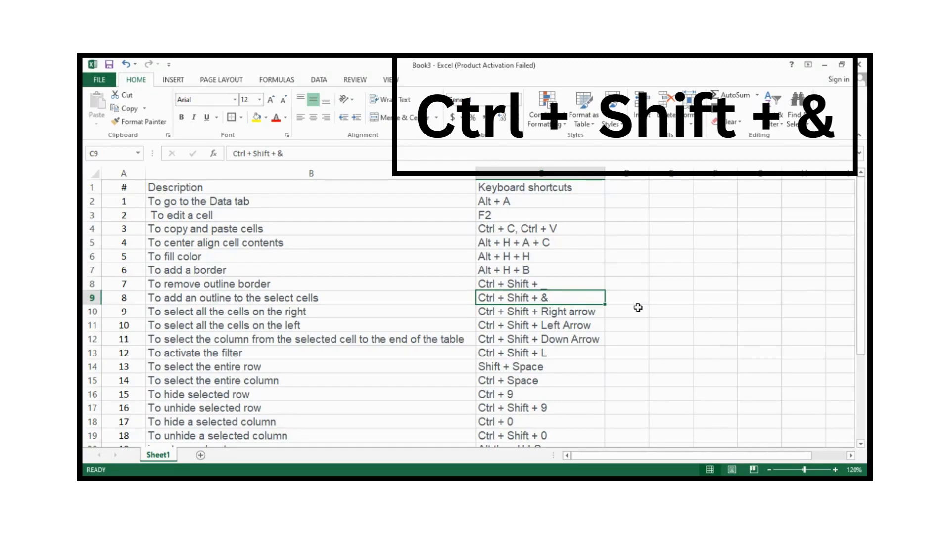
{"action": "key", "text": "Right"}
{"action": "key", "text": "Right"}
{"action": "key", "text": "Left"}
{"action": "key", "text": "Left"}
{"action": "key", "text": "Left"}
{"action": "key", "text": "Right"}
{"action": "key", "text": "Right"}
{"action": "key", "text": "Left"}
{"action": "key", "text": "Right"}
{"action": "key", "text": "Left"}
{"action": "key", "text": "Left"}
{"action": "key", "text": "Right"}
{"action": "key", "text": "Left"}
{"action": "key", "text": "Left"}
{"action": "key", "text": "Right"}
{"action": "key", "text": "Right"}
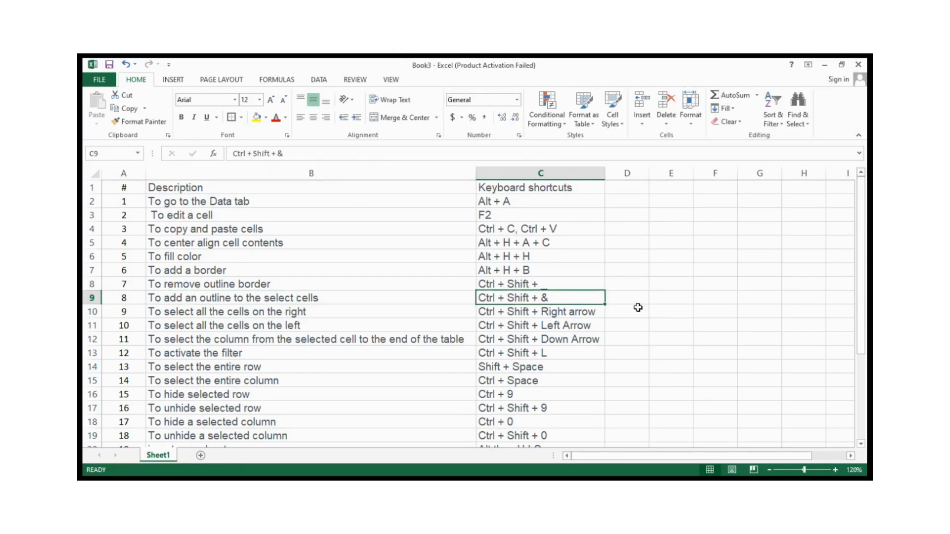
{"action": "key", "text": "Left"}
{"action": "key", "text": "Left"}
- Review the row 10 description about selecting all cells on the right and its shortcut cell C10
{"action": "key", "text": "Down"}
{"action": "key", "text": "Right"}
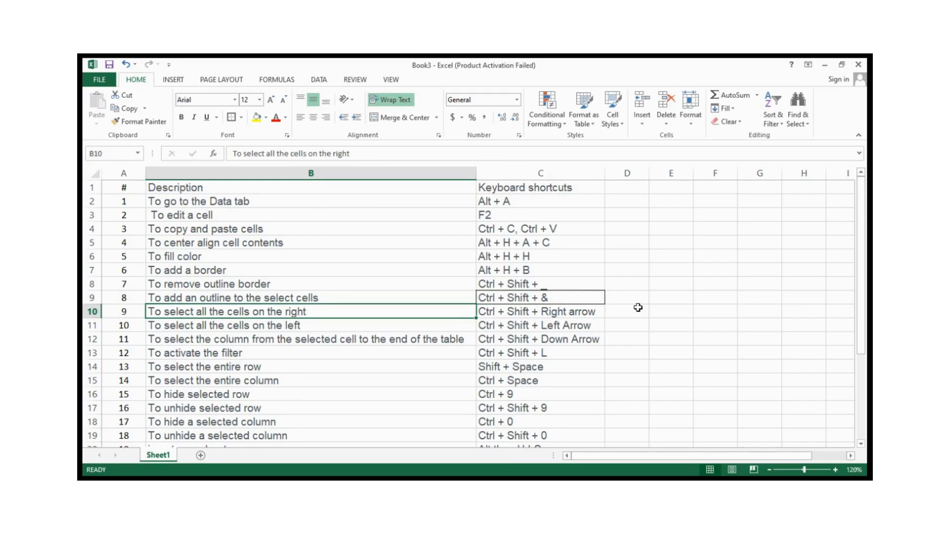
{"action": "key", "text": "Right"}
{"action": "key", "text": "Left"}
{"action": "key", "text": "Left"}
{"action": "key", "text": "Right"}
{"action": "key", "text": "Right"}
{"action": "key", "text": "Left"}
{"action": "key", "text": "Right"}
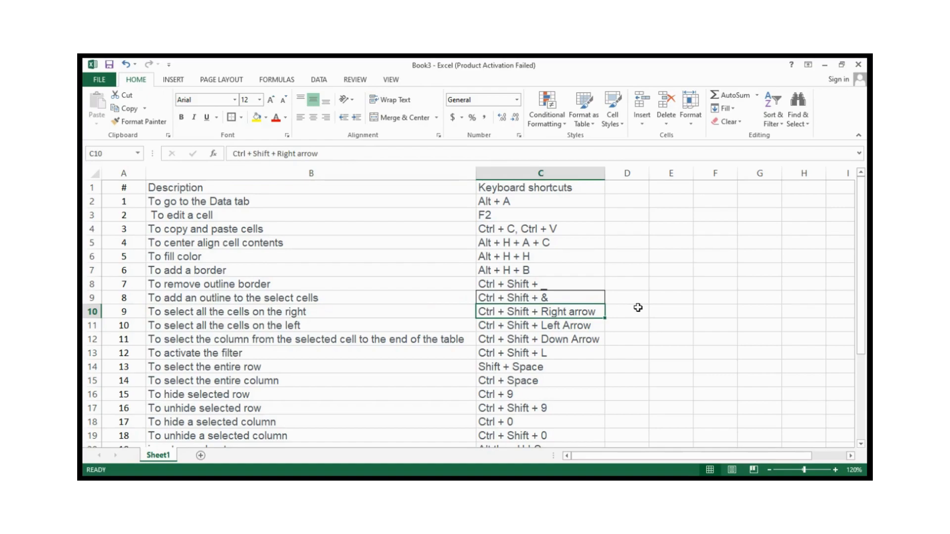
- Extend the selection from C10 rightward one cell at a time, then collapse it
{"action": "key", "text": "shift+Right"}
{"action": "key", "text": "shift+Right"}
{"action": "key", "text": "shift+Right"}
{"action": "key", "text": "shift+Right"}
{"action": "key", "text": "shift+Right"}
{"action": "key", "text": "shift+Right"}
{"action": "key", "text": "shift+Right"}
{"action": "key", "text": "Left"}
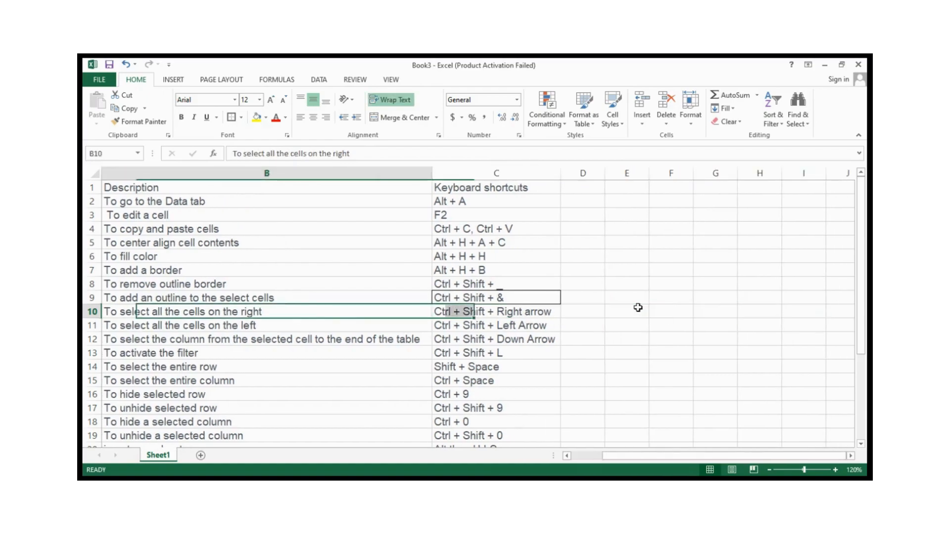
- Select everything from C10 to the last column on the right, then return to C10
{"action": "key", "text": "Right"}
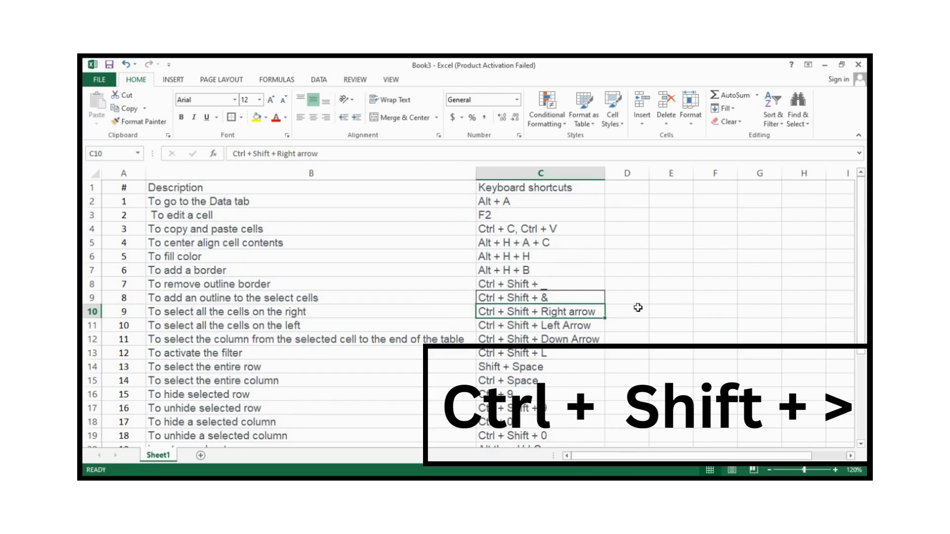
{"action": "key", "text": "ctrl+shift+Right"}
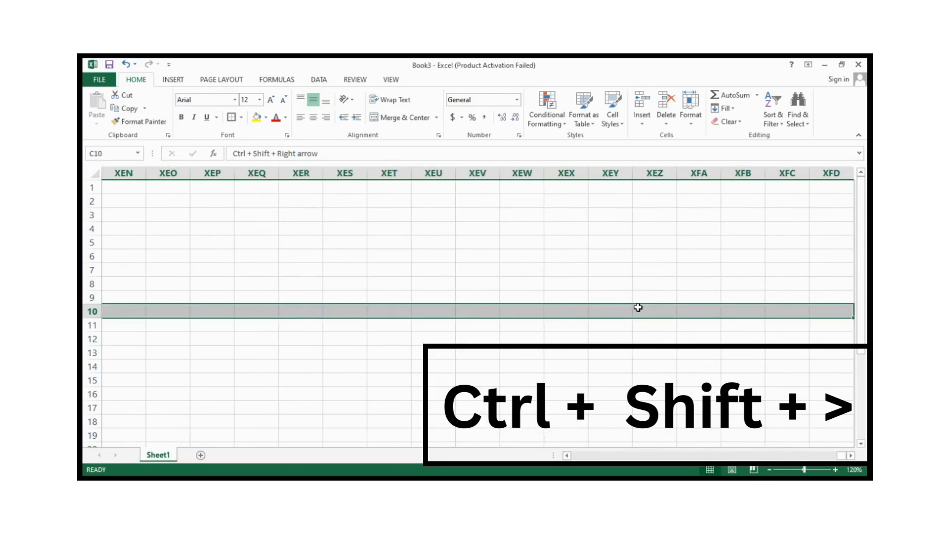
{"action": "key", "text": "Left"}
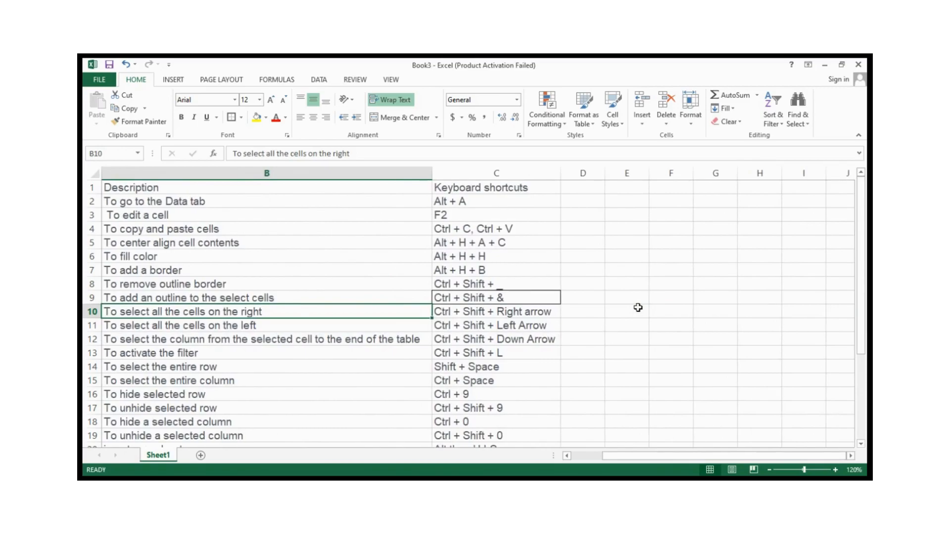
{"action": "key", "text": "Right"}
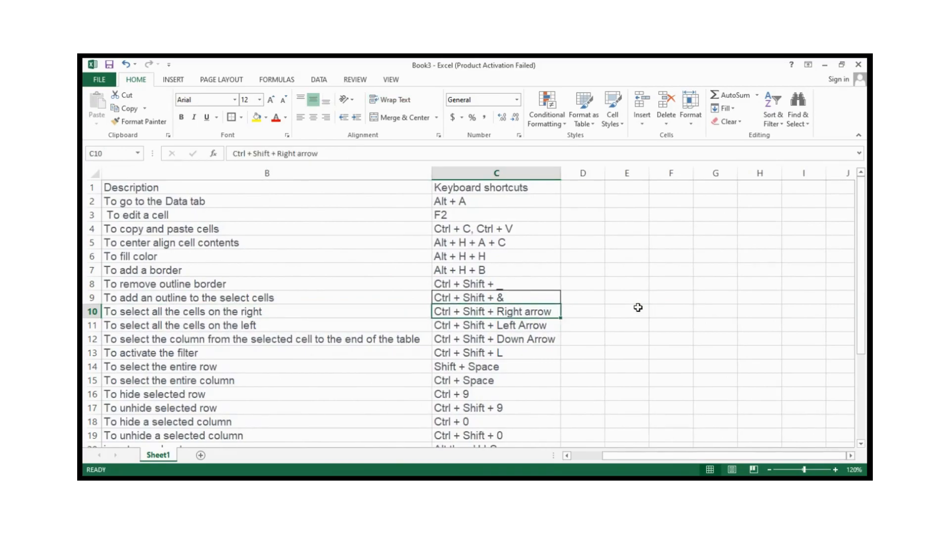
- Review the row 11 description about selecting all cells on the left and its shortcut cell C11
{"action": "key", "text": "Down"}
{"action": "key", "text": "Left"}
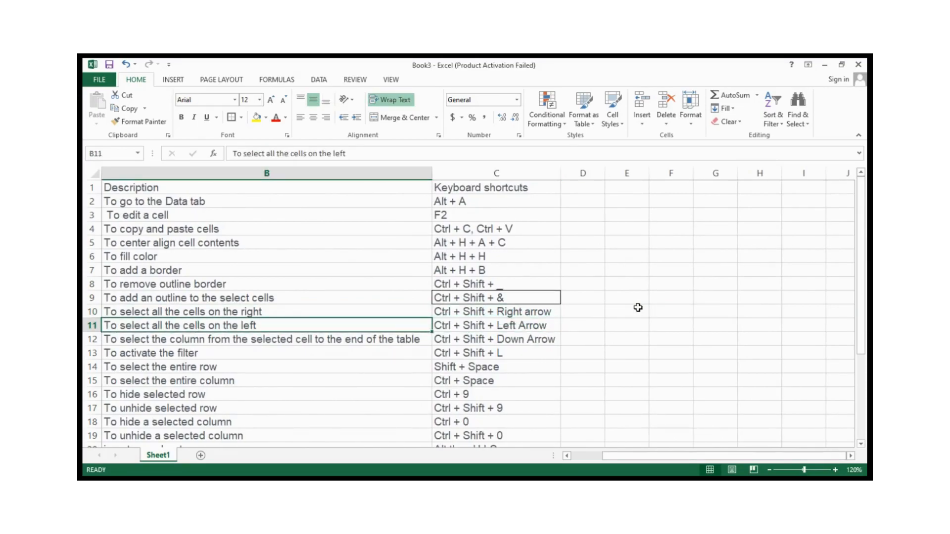
{"action": "key", "text": "Right"}
{"action": "key", "text": "Left"}
{"action": "key", "text": "Left"}
{"action": "key", "text": "Right"}
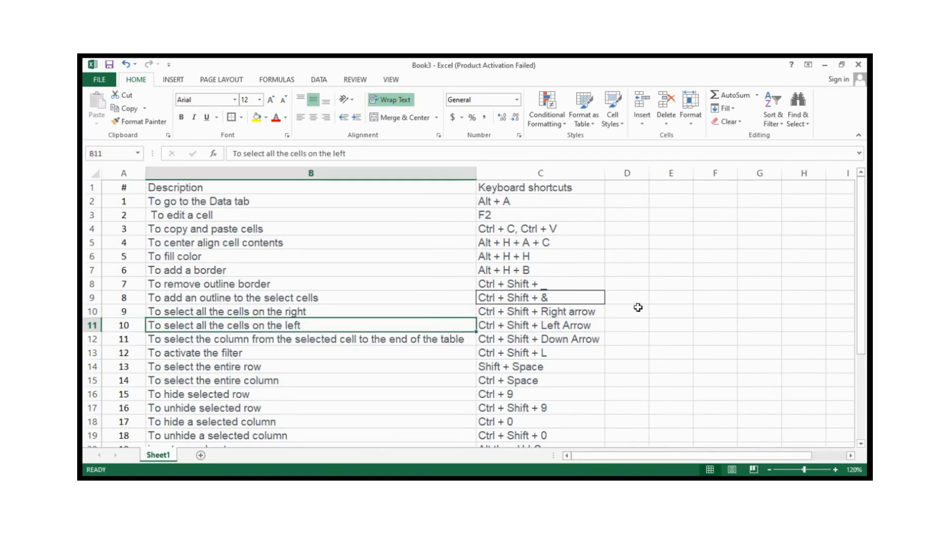
{"action": "key", "text": "Right"}
{"action": "key", "text": "Left"}
{"action": "key", "text": "Right"}
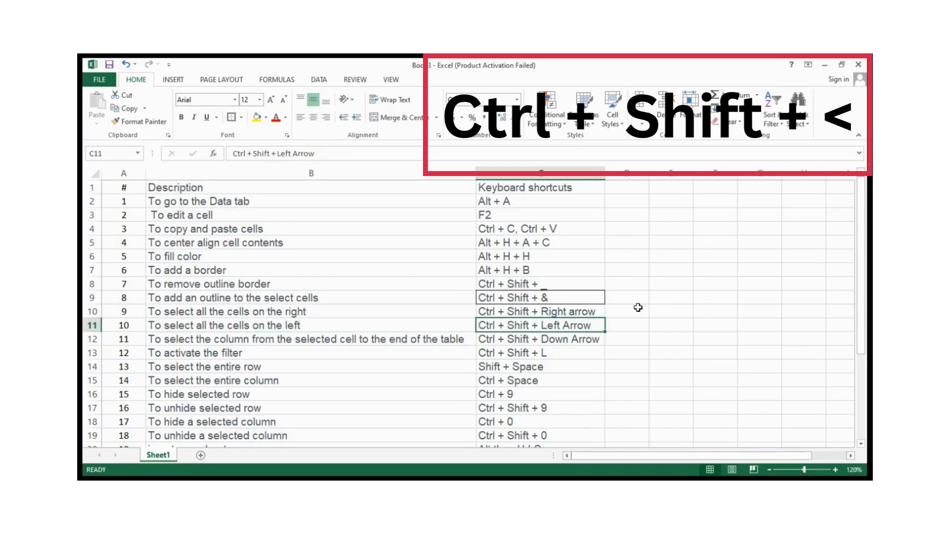
{"action": "key", "text": "Left"}
{"action": "key", "text": "Left"}
{"action": "key", "text": "Right"}
{"action": "key", "text": "Left"}
{"action": "key", "text": "Right"}
{"action": "key", "text": "Left"}
{"action": "key", "text": "Right"}
{"action": "key", "text": "Left"}
{"action": "key", "text": "Right"}
{"action": "key", "text": "Right"}
- Select all cells from C11 leftward to A11, then clear and repeat the selection
{"action": "key", "text": "ctrl+shift+Left"}
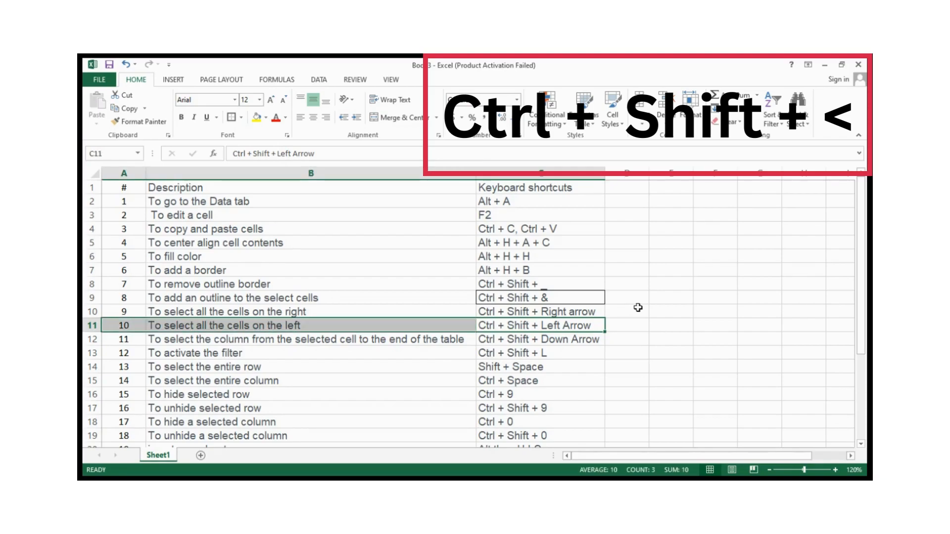
{"action": "key", "text": "Right"}
{"action": "key", "text": "Left"}
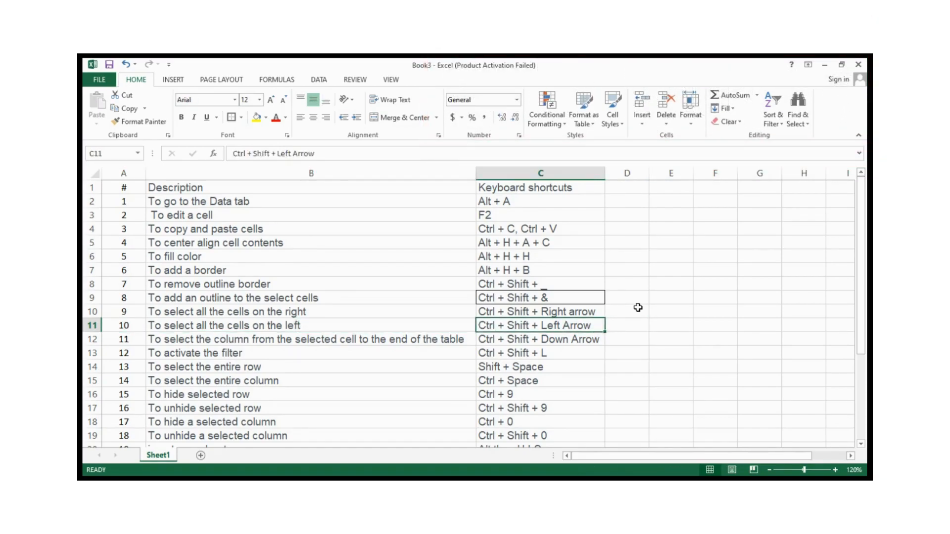
{"action": "key", "text": "ctrl+shift+Left"}
{"action": "key", "text": "Right"}
- Select column C from C12 down to the end of the table at C24, then repeat the selection
{"action": "key", "text": "Down"}
{"action": "key", "text": "Left"}
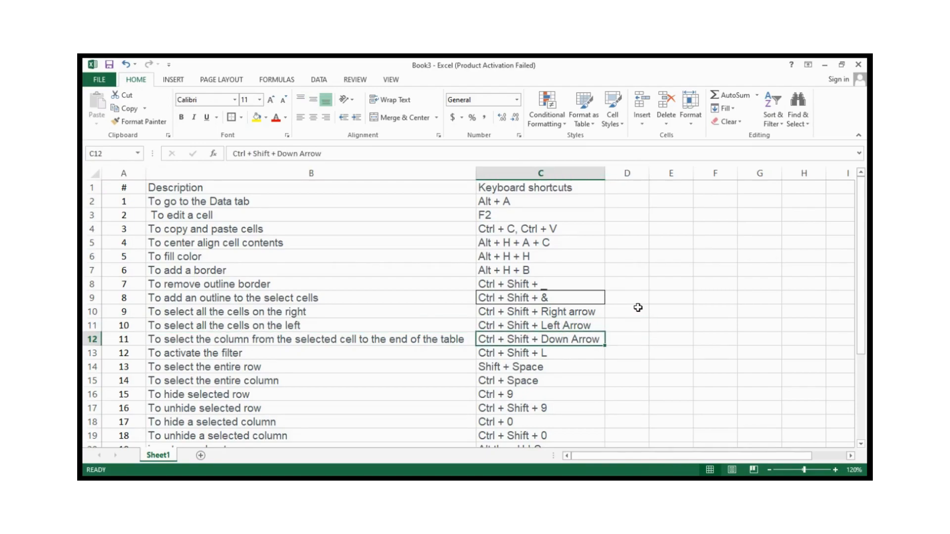
{"action": "key", "text": "Left"}
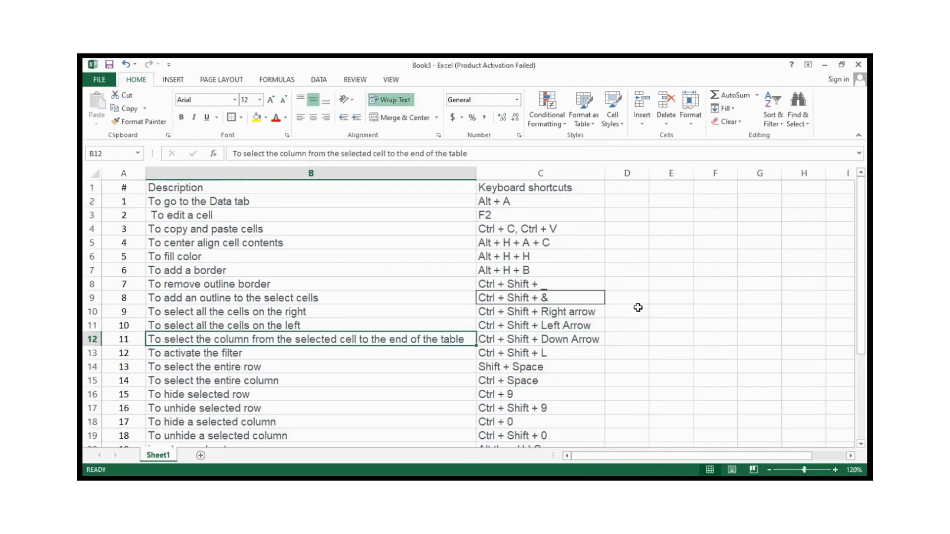
{"action": "key", "text": "Right"}
{"action": "key", "text": "Left"}
{"action": "key", "text": "Left"}
{"action": "key", "text": "Right"}
{"action": "key", "text": "Right"}
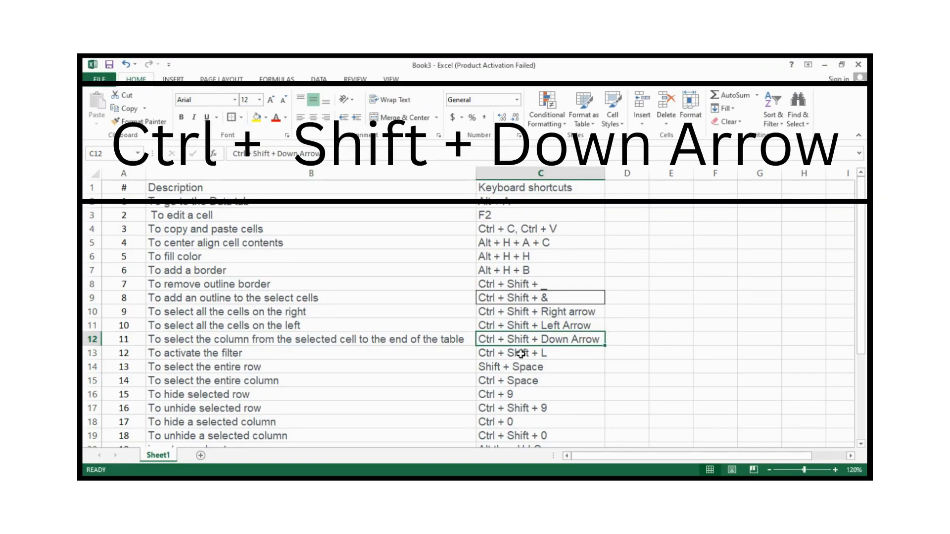
{"action": "key", "text": "ctrl+shift+Down"}
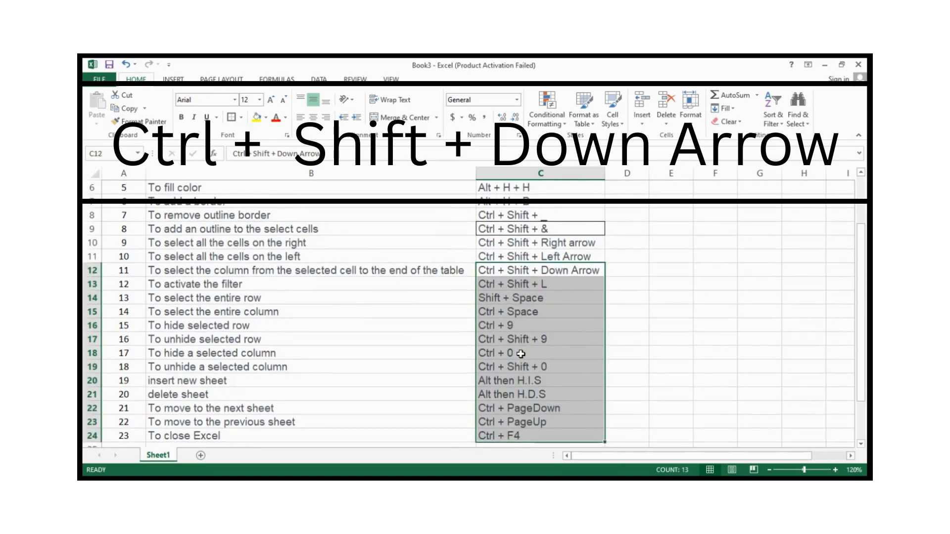
{"action": "key", "text": "Up"}
{"action": "key", "text": "Down"}
{"action": "key", "text": "ctrl+shift+Down"}
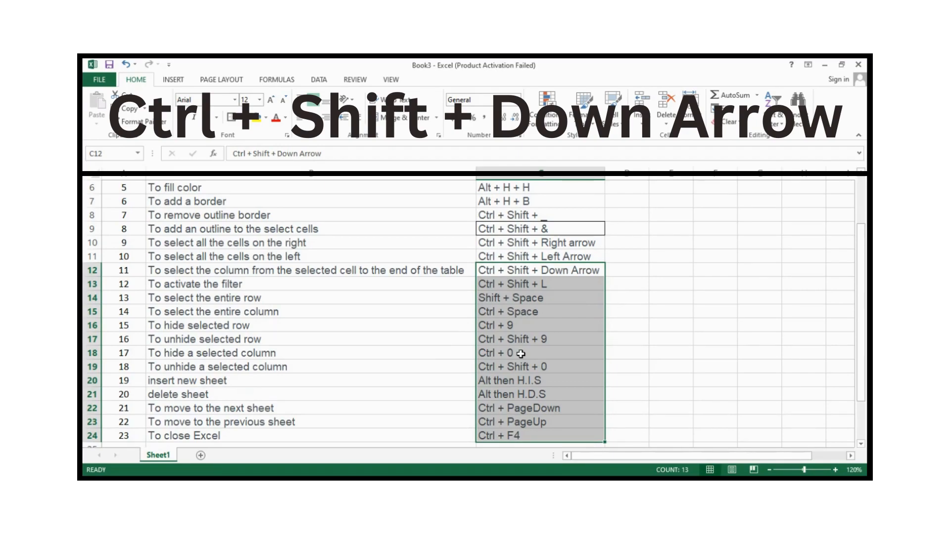
- Review the filter activation description in B13 and its shortcut cell C13
{"action": "key", "text": "Down"}
{"action": "key", "text": "Left"}
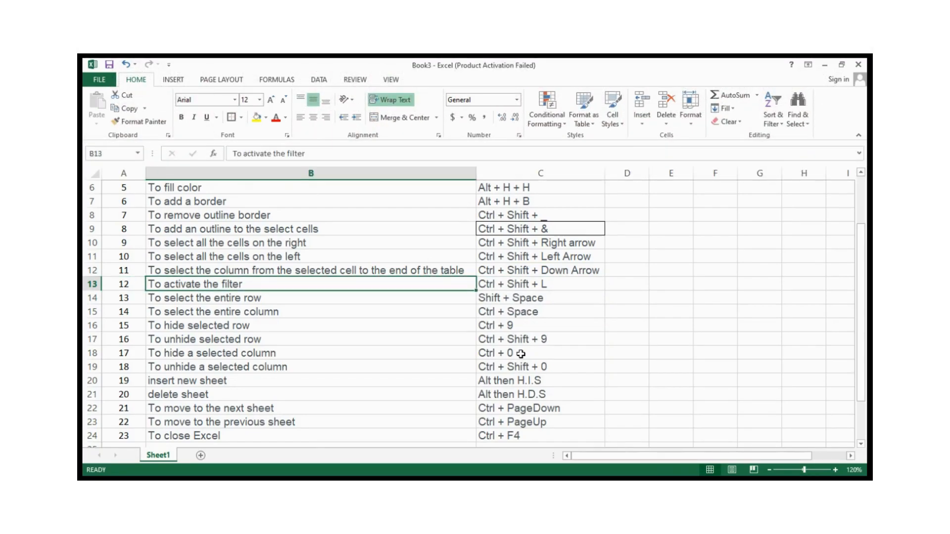
{"action": "key", "text": "Right"}
{"action": "key", "text": "Left"}
{"action": "key", "text": "Left"}
{"action": "key", "text": "Right"}
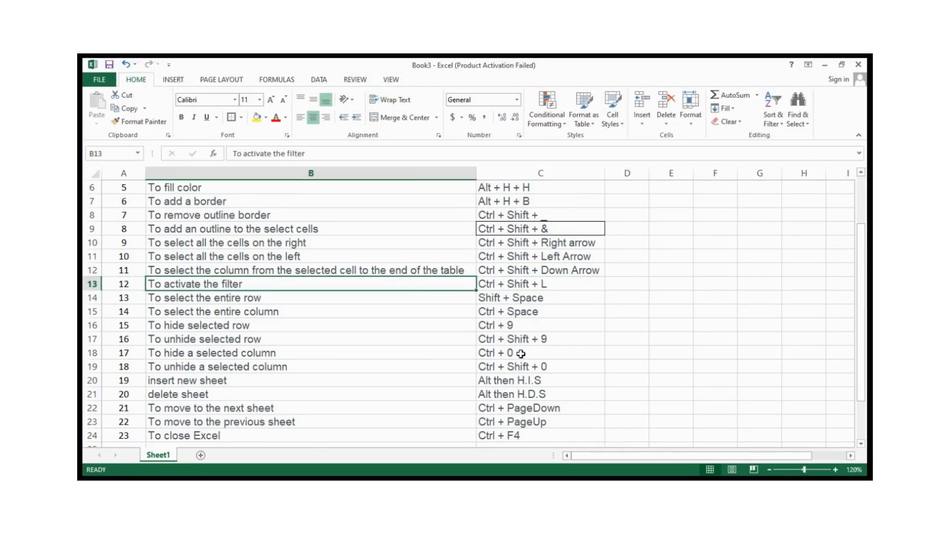
{"action": "key", "text": "Right"}
{"action": "key", "text": "Left"}
{"action": "key", "text": "Left"}
{"action": "key", "text": "Right"}
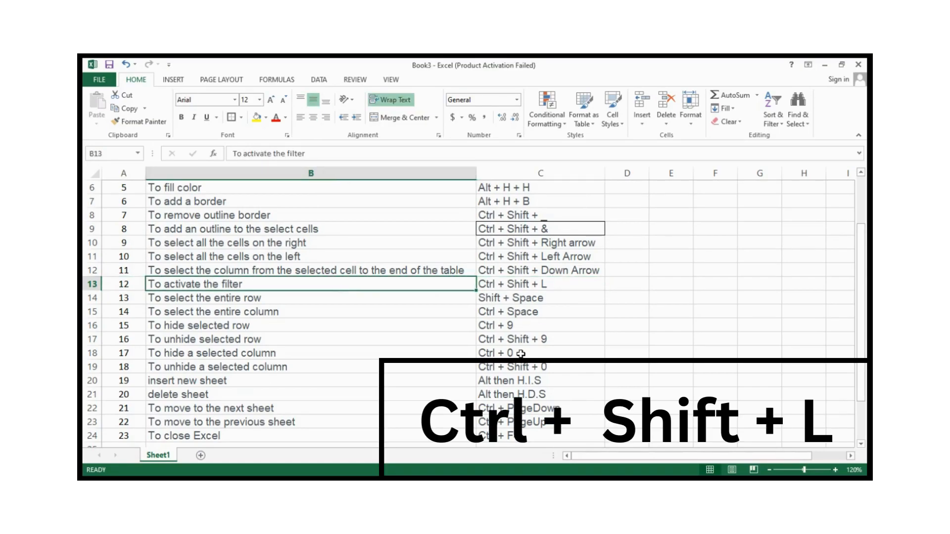
{"action": "key", "text": "Right"}
{"action": "key", "text": "Left"}
{"action": "key", "text": "Right"}
{"action": "key", "text": "Left"}
- Select the table's header cells A1 to C1
{"action": "key", "text": "ctrl+Up"}
{"action": "key", "text": "Left"}
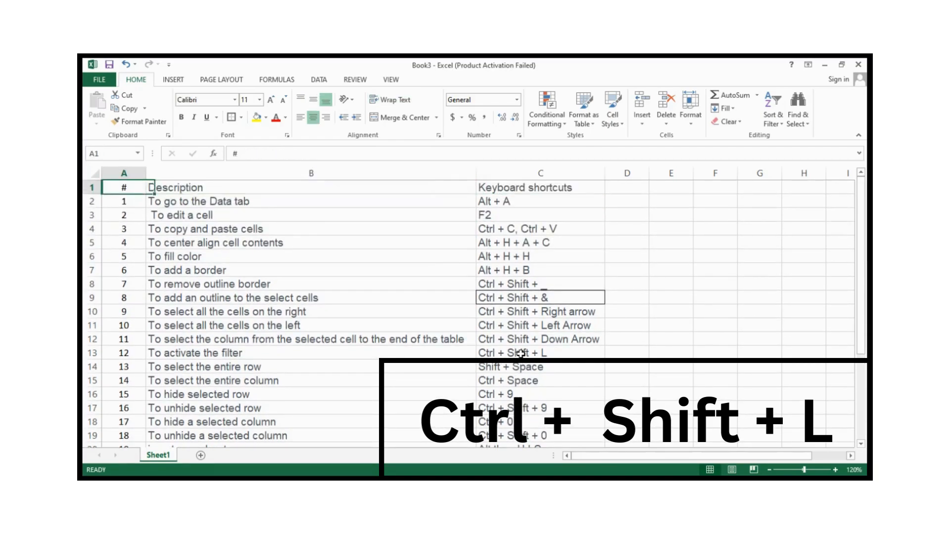
{"action": "key", "text": "ctrl+shift+Right"}
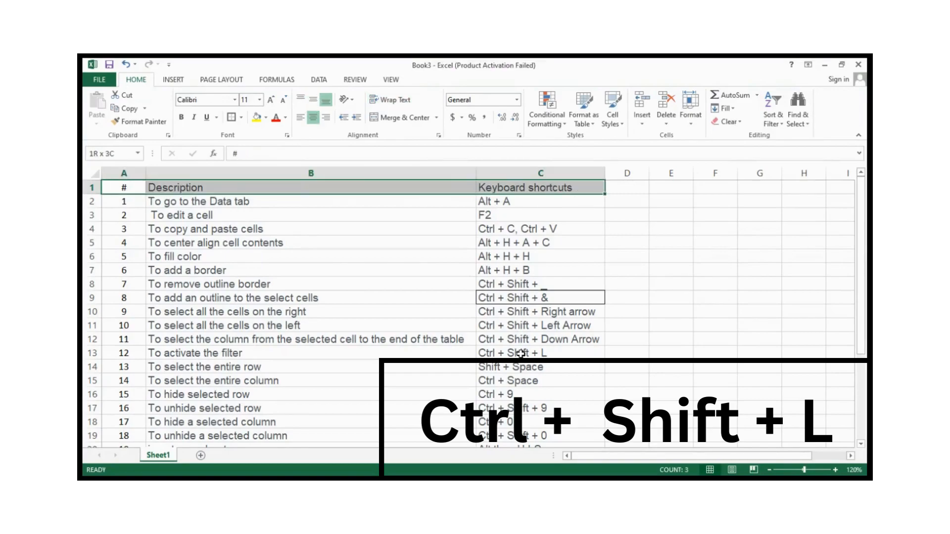
{"action": "key", "text": "Right"}
{"action": "key", "text": "Left"}
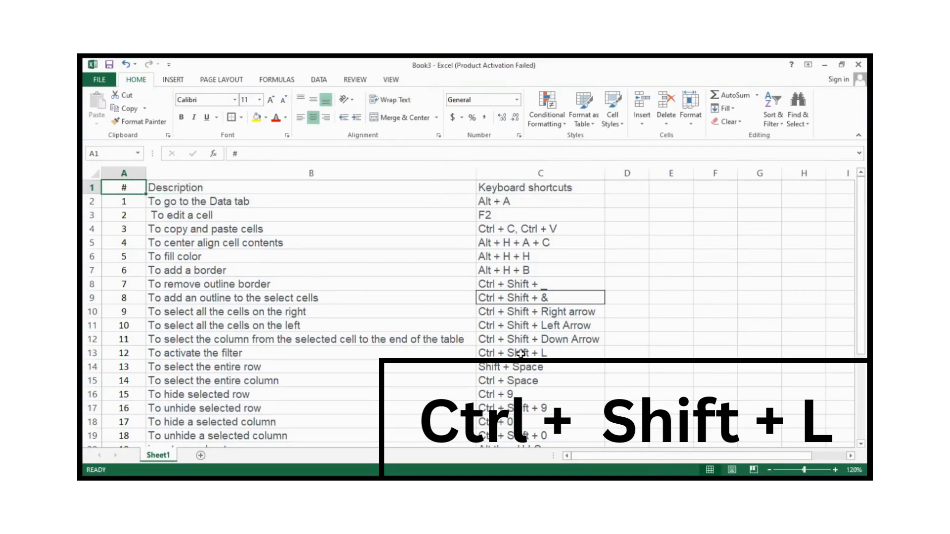
{"action": "key", "text": "ctrl+shift+Right"}
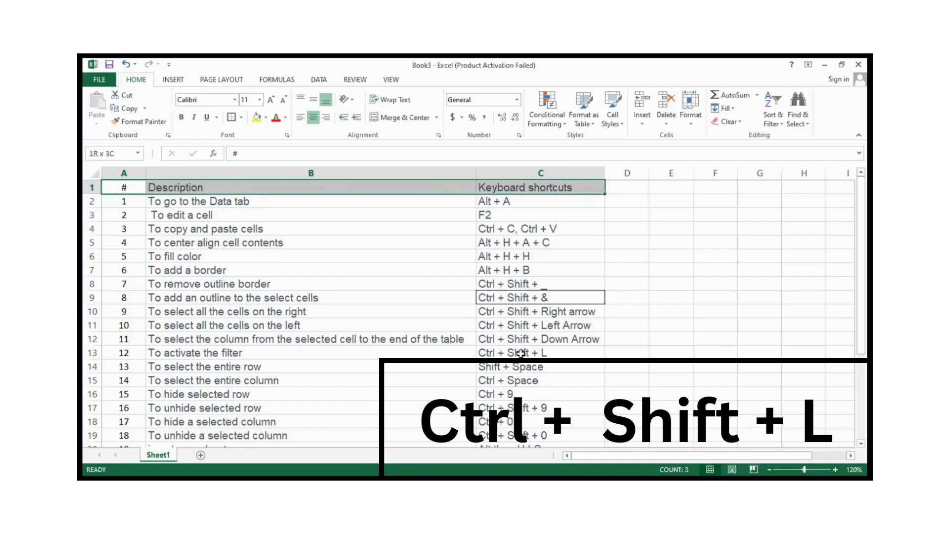
- Activate the filter on the table headers and move through them to C1
{"action": "key", "text": "ctrl+shift+l"}
{"action": "key", "text": "Right"}
{"action": "key", "text": "Right"}
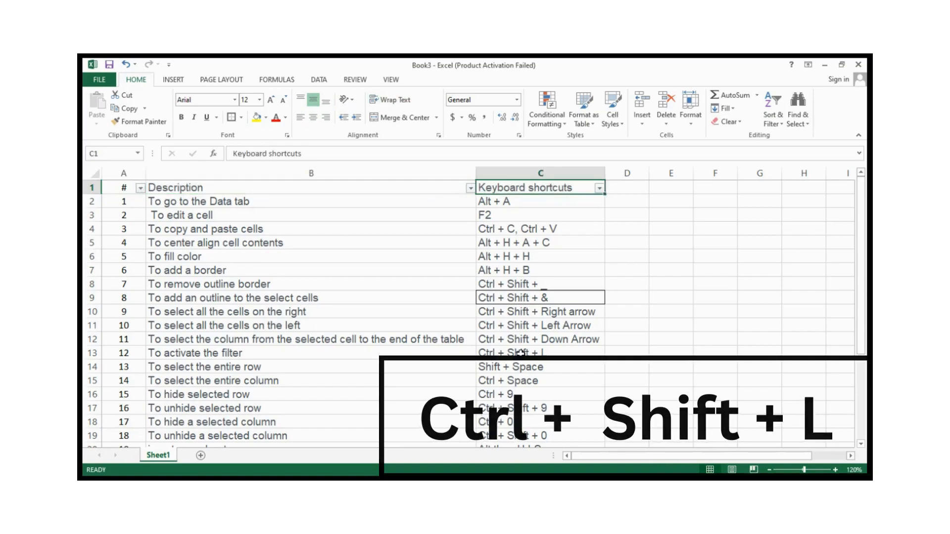
{"action": "key", "text": "Left"}
{"action": "key", "text": "Left"}
{"action": "key", "text": "Right"}
{"action": "key", "text": "Right"}
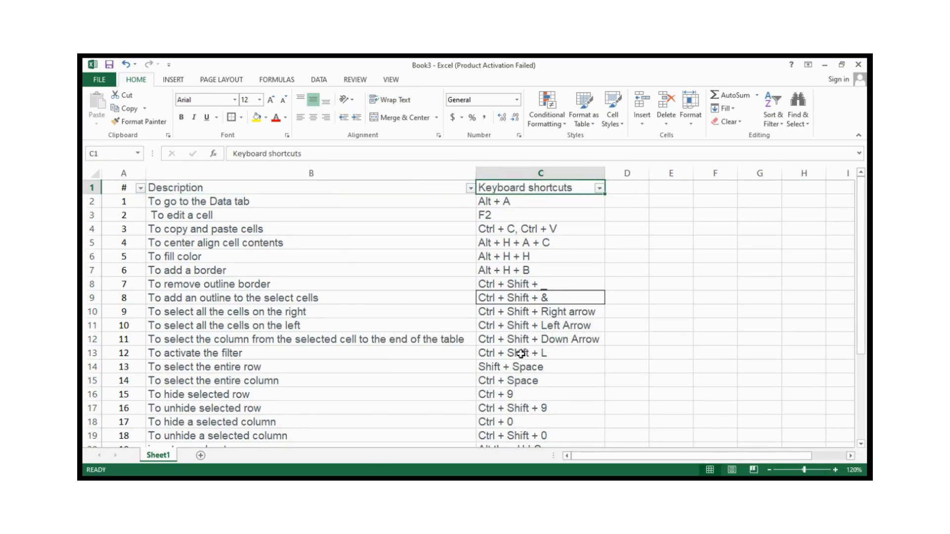
- Go down column B to the entire-row selection description in B14
{"action": "key", "text": "Left"}
{"action": "key", "text": "Down"}
{"action": "key", "text": "Down"}
{"action": "key", "text": "Down"}
{"action": "key", "text": "Down"}
{"action": "key", "text": "Down"}
{"action": "key", "text": "Down"}
{"action": "key", "text": "Down"}
{"action": "key", "text": "Down"}
{"action": "key", "text": "Down"}
{"action": "key", "text": "Down"}
{"action": "key", "text": "Down"}
{"action": "key", "text": "Down"}
{"action": "key", "text": "Down"}
{"action": "key", "text": "Down"}
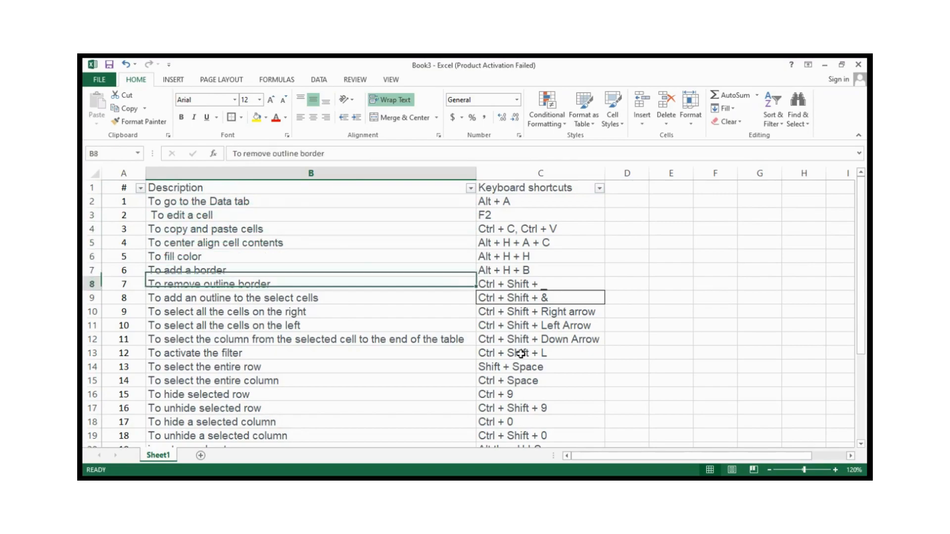
{"action": "key", "text": "Up"}
{"action": "key", "text": "Down"}
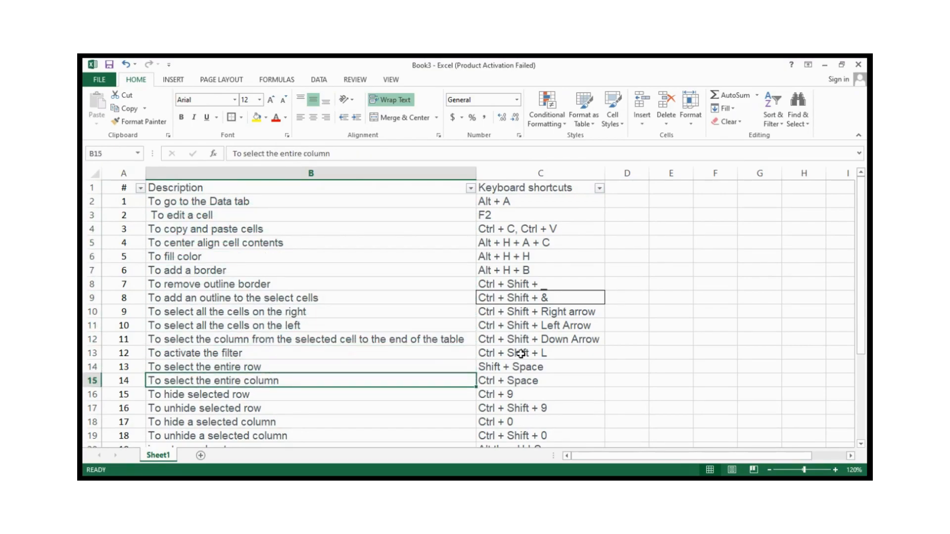
{"action": "key", "text": "Up"}
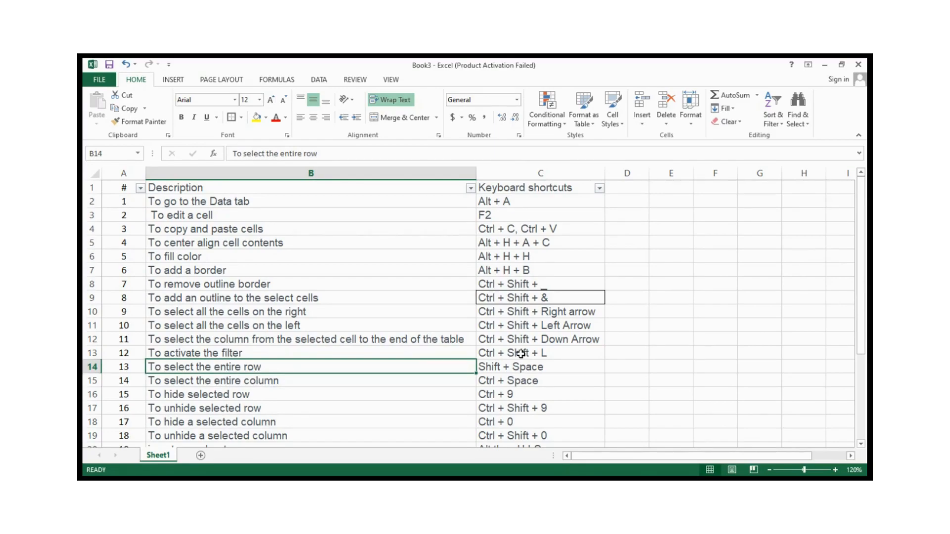
- Look across row 14 as far as the empty cells beyond the table, then select the entire row from A14
{"action": "key", "text": "Right"}
{"action": "key", "text": "Right"}
{"action": "key", "text": "Right"}
{"action": "key", "text": "Right"}
{"action": "key", "text": "Right"}
{"action": "key", "text": "Right"}
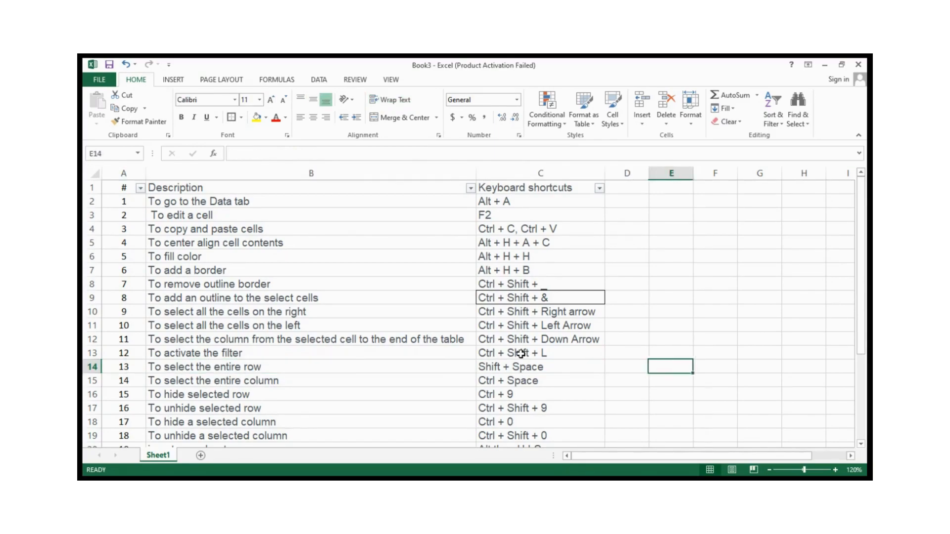
{"action": "key", "text": "Left"}
{"action": "key", "text": "Left"}
{"action": "key", "text": "Left"}
{"action": "key", "text": "Left"}
{"action": "key", "text": "Left"}
{"action": "key", "text": "Left"}
{"action": "key", "text": "Left"}
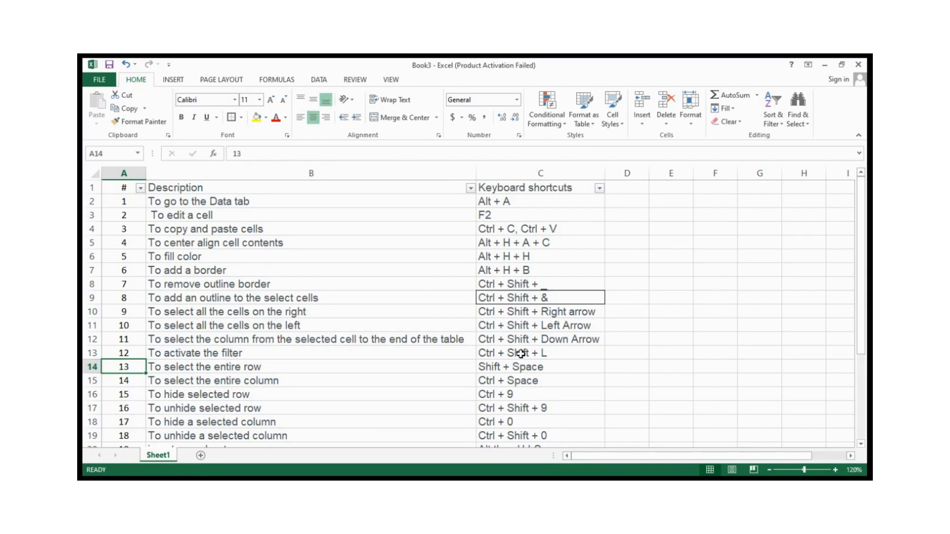
{"action": "key", "text": "shift+space"}
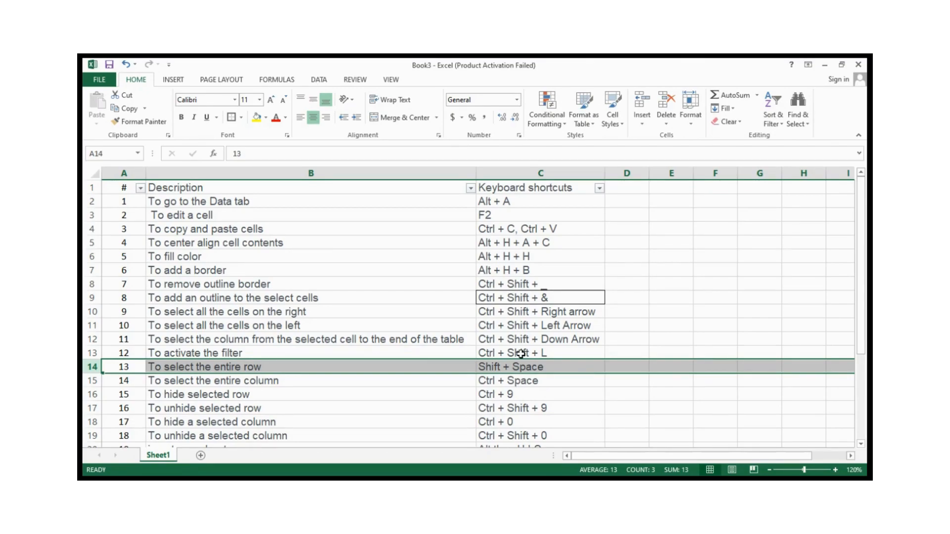
- Select the entire column B from cell B15, which holds the column selection description
{"action": "key", "text": "Down"}
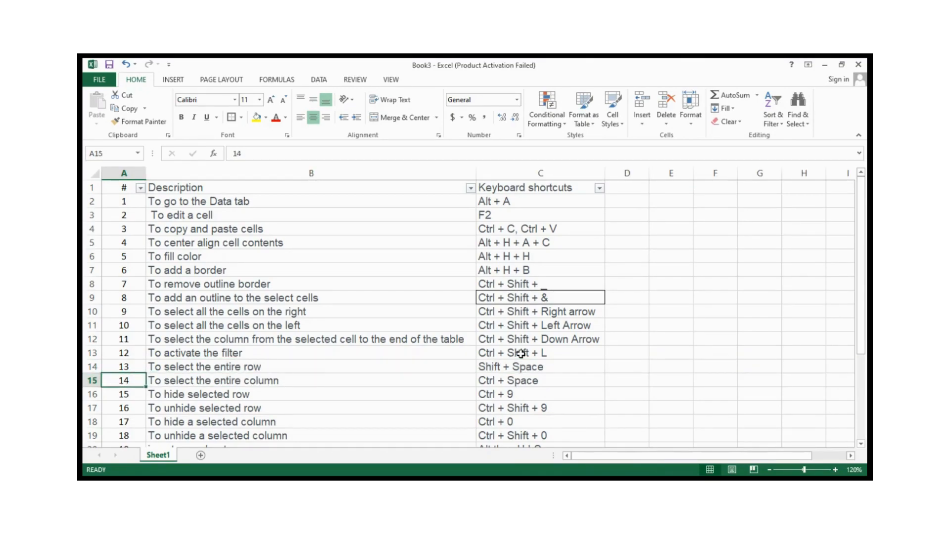
{"action": "key", "text": "Right"}
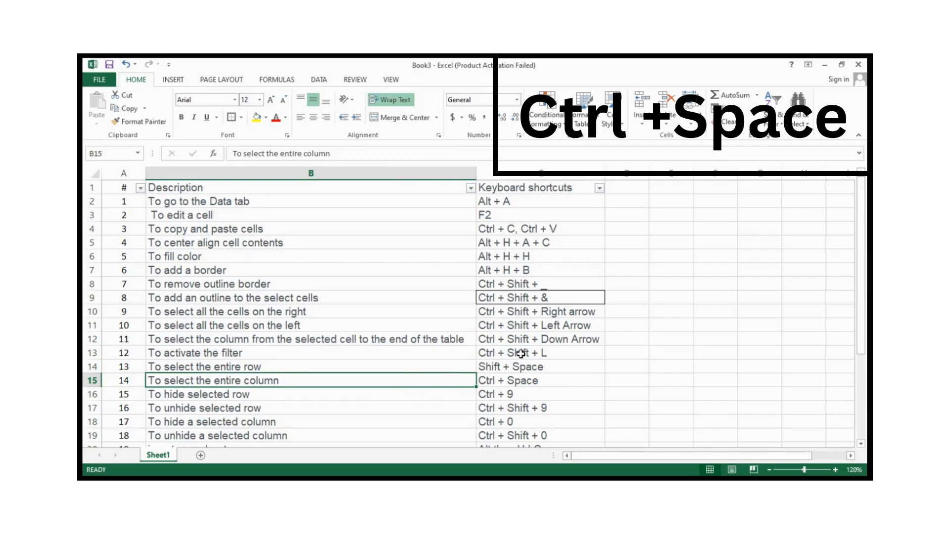
{"action": "key", "text": "ctrl+space"}
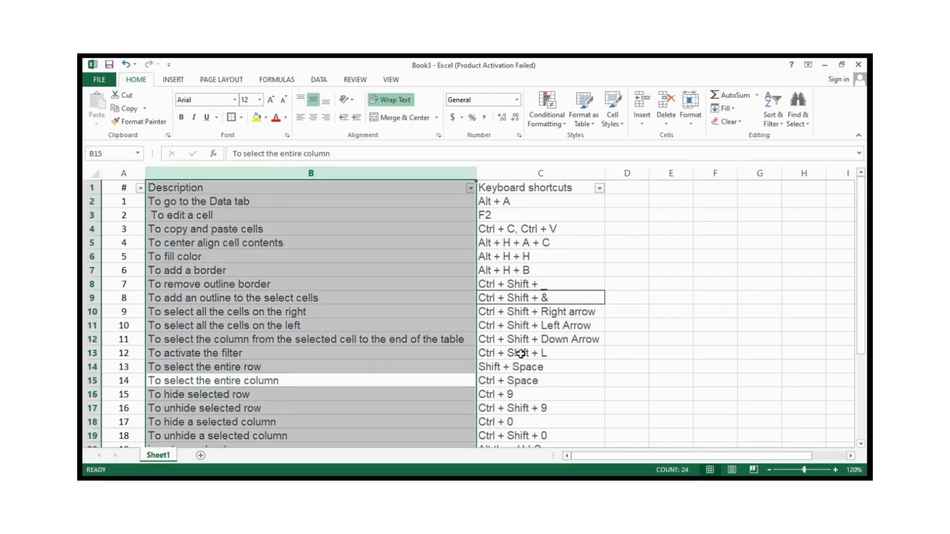
- Hide row 16, which holds the "To hide selected row" entry, from cell B16
{"action": "key", "text": "Down"}
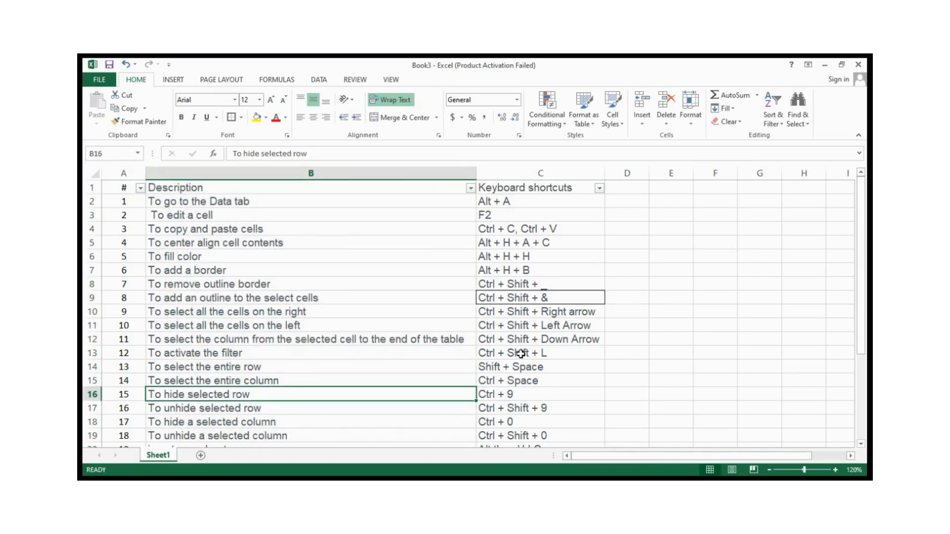
{"action": "key", "text": "Up"}
{"action": "key", "text": "Down"}
{"action": "key", "text": "Down"}
{"action": "key", "text": "Up"}
{"action": "key", "text": "Left"}
{"action": "key", "text": "Right"}
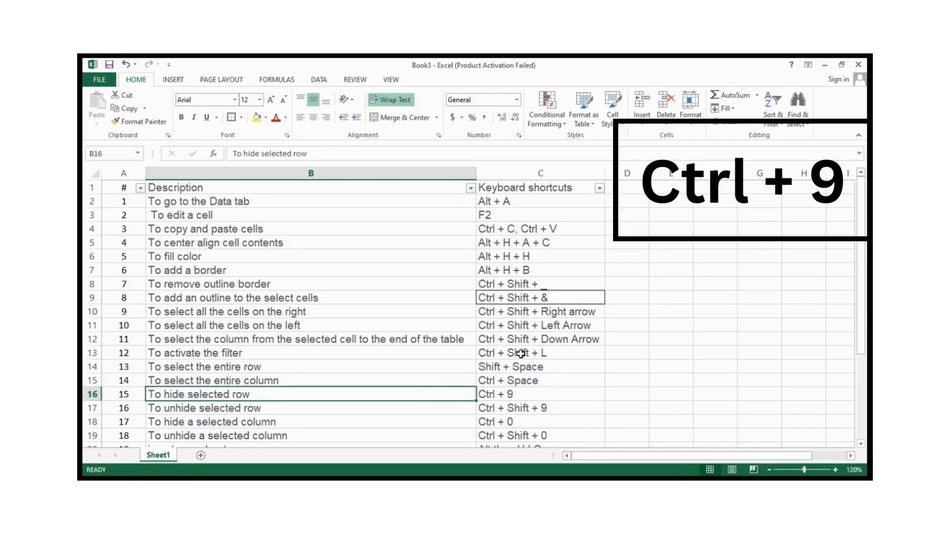
{"action": "key", "text": "shift+Up"}
{"action": "key", "text": "Down"}
{"action": "key", "text": "Up"}
{"action": "key", "text": "Right"}
{"action": "key", "text": "Left"}
{"action": "key", "text": "Right"}
{"action": "key", "text": "Left"}
{"action": "key", "text": "ctrl+9"}
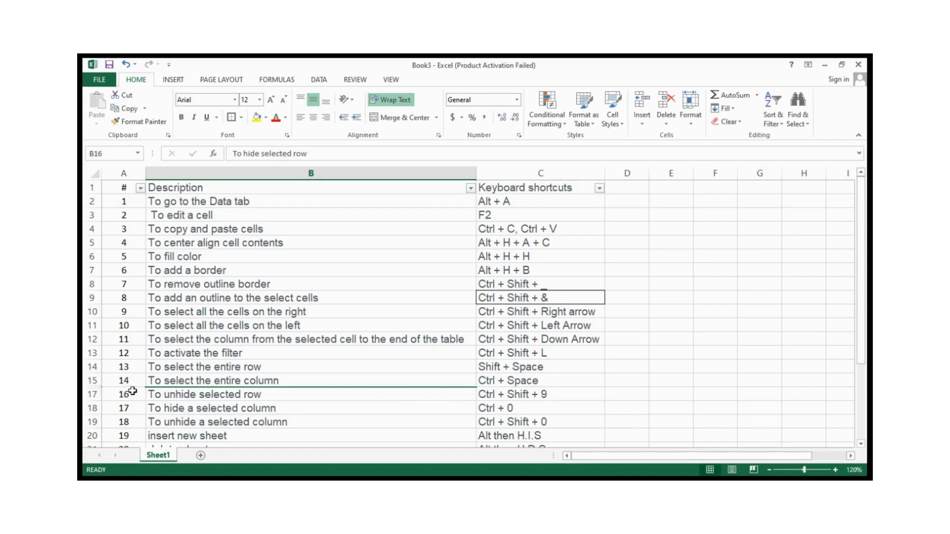
- Select B15 to B17 across the hidden row 16 and unhide it
{"action": "left_click", "coordinate": [188, 380]}
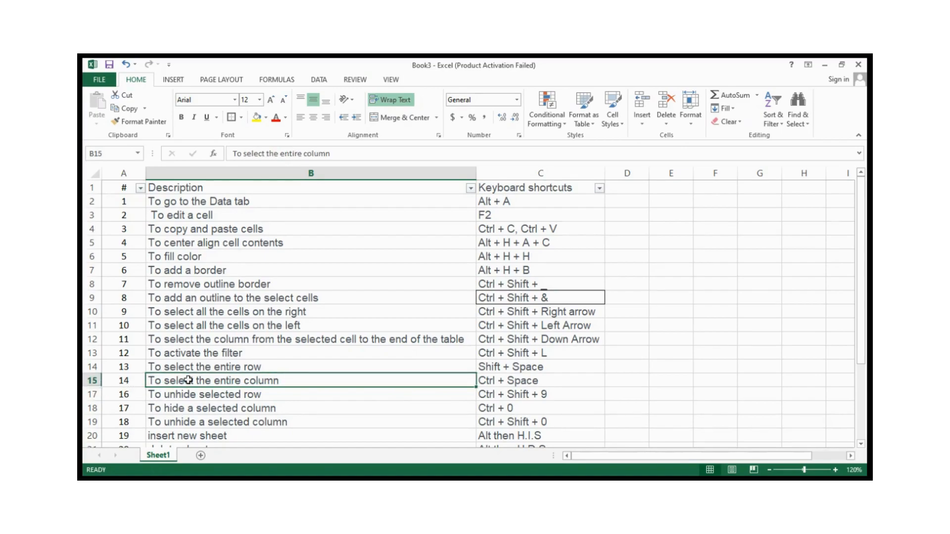
{"action": "key", "text": "Down"}
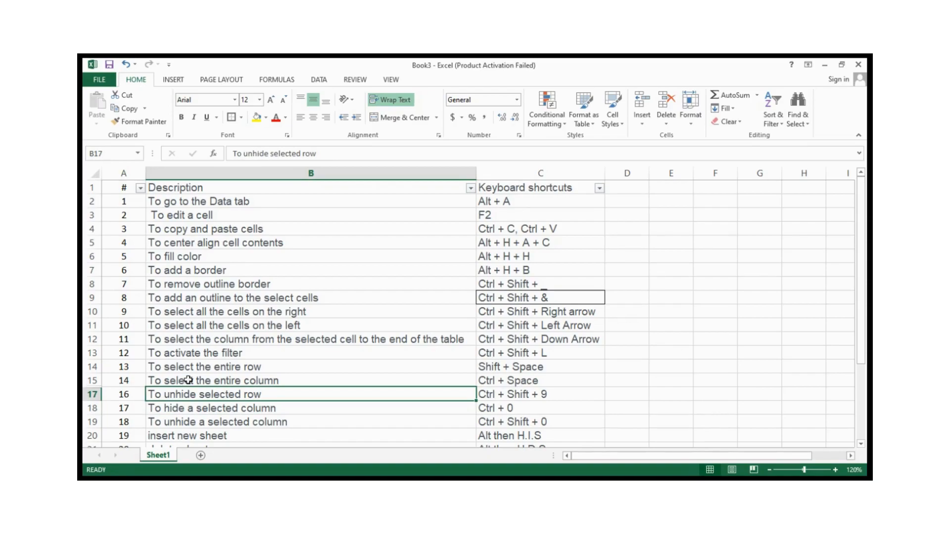
{"action": "left_click", "coordinate": [188, 380], "text": "shift"}
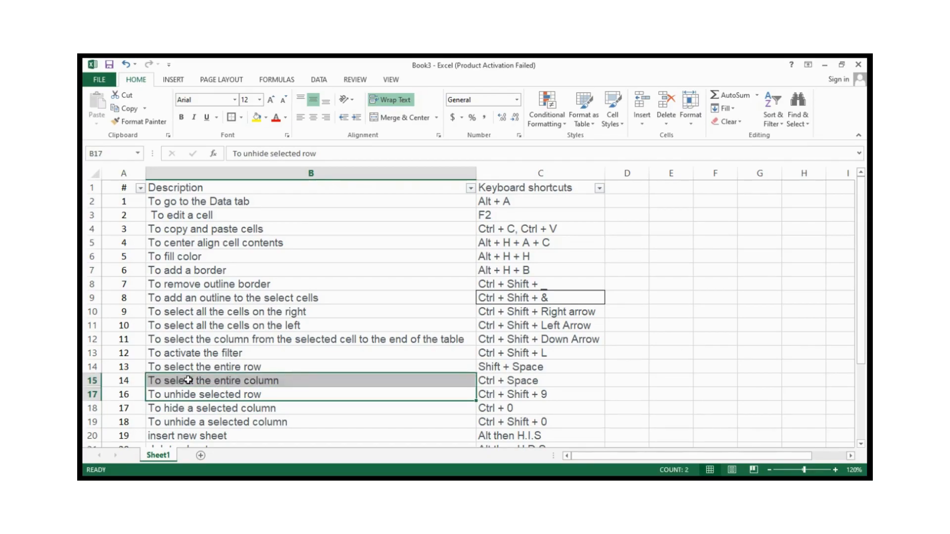
{"action": "key", "text": "ctrl+shift+9"}
{"action": "key", "text": "Down"}
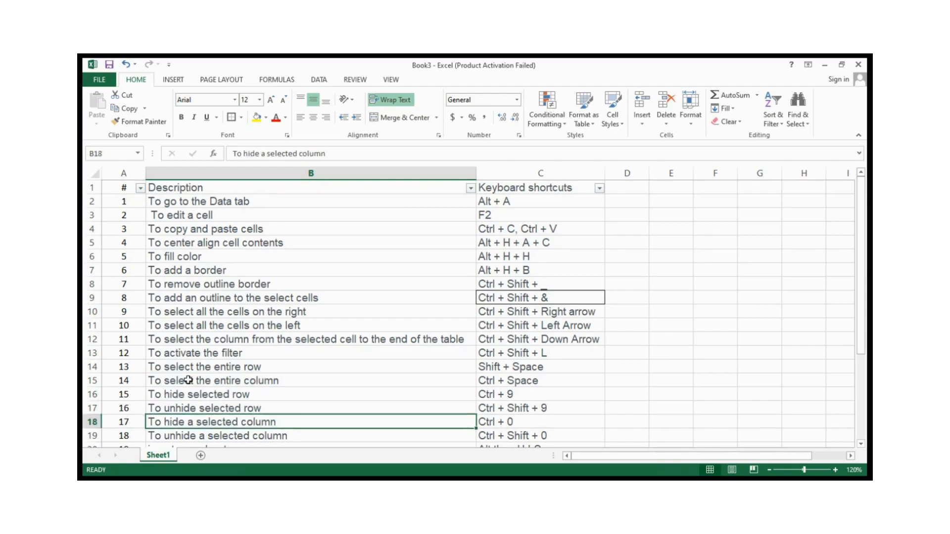
{"action": "key", "text": "Up"}
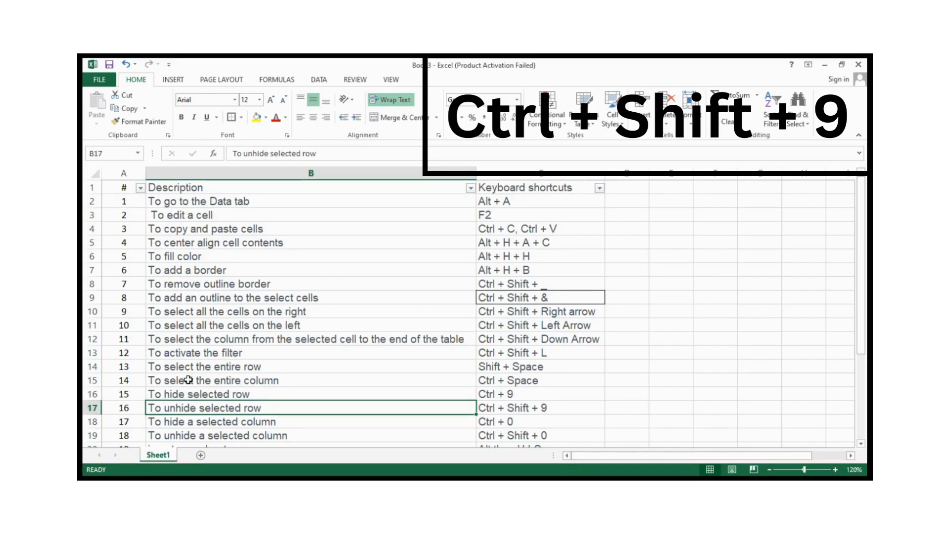
- Select the entire column B from B18, hide it, and undo the hiding
{"action": "key", "text": "Down"}
{"action": "scroll", "coordinate": [188, 380], "scroll_direction": "down", "scroll_amount": 1}
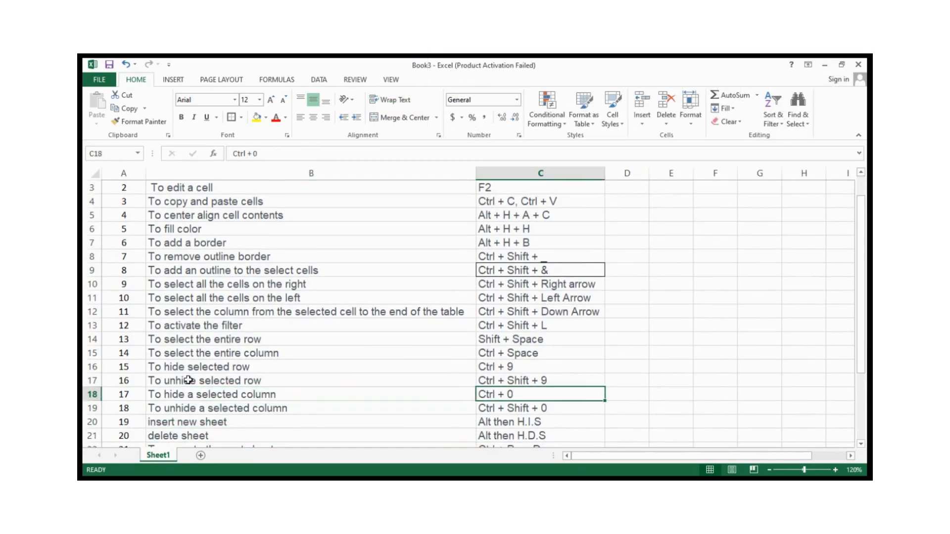
{"action": "key", "text": "ctrl+space"}
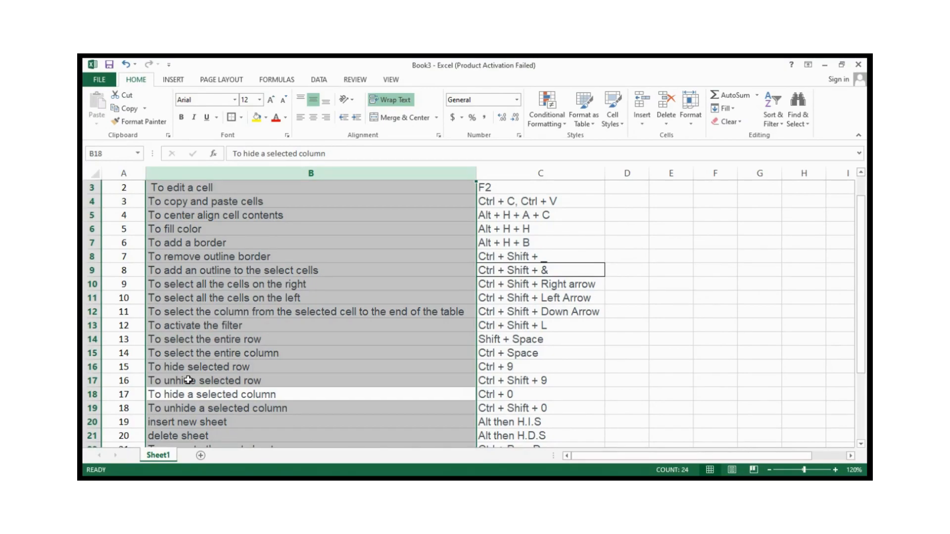
{"action": "key", "text": "ctrl+0"}
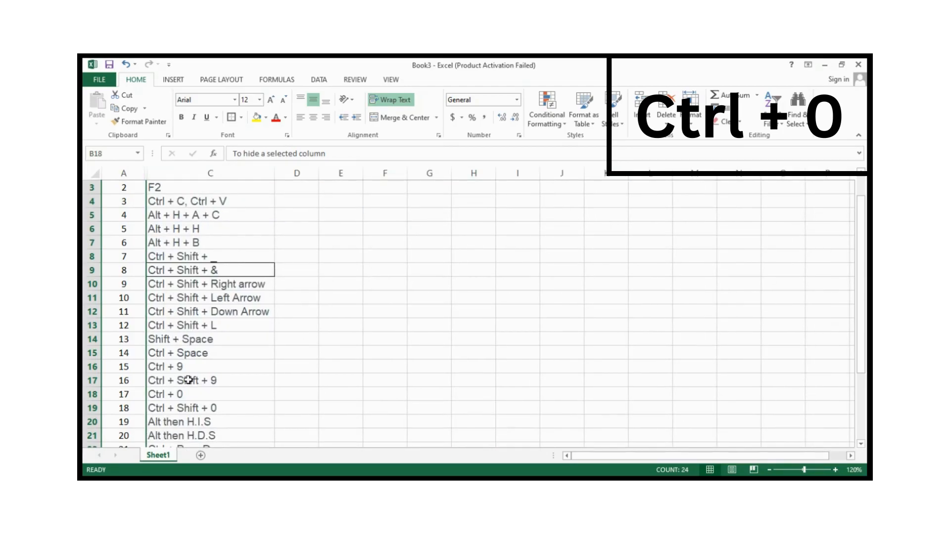
{"action": "key", "text": "ctrl+z"}
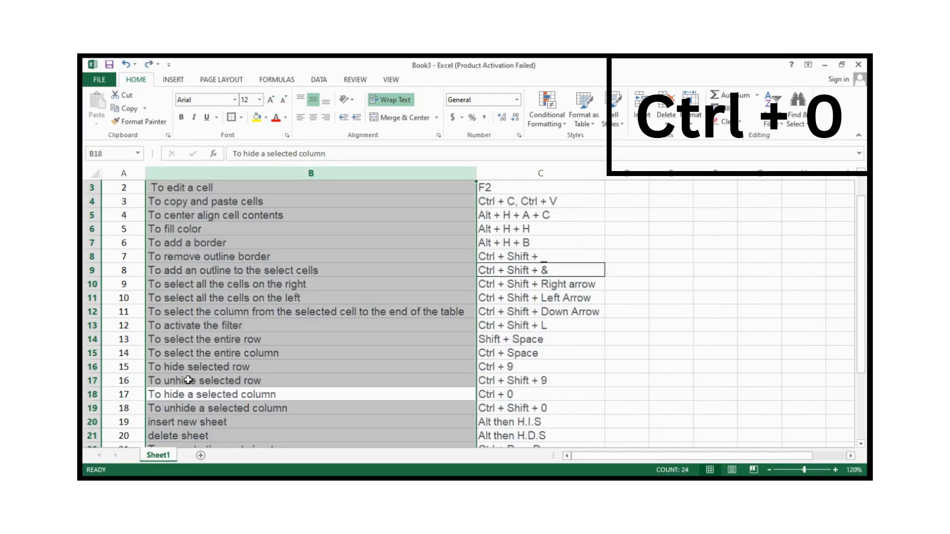
- Repeat hiding column B from cell B18 and undo it once more
{"action": "key", "text": "Down"}
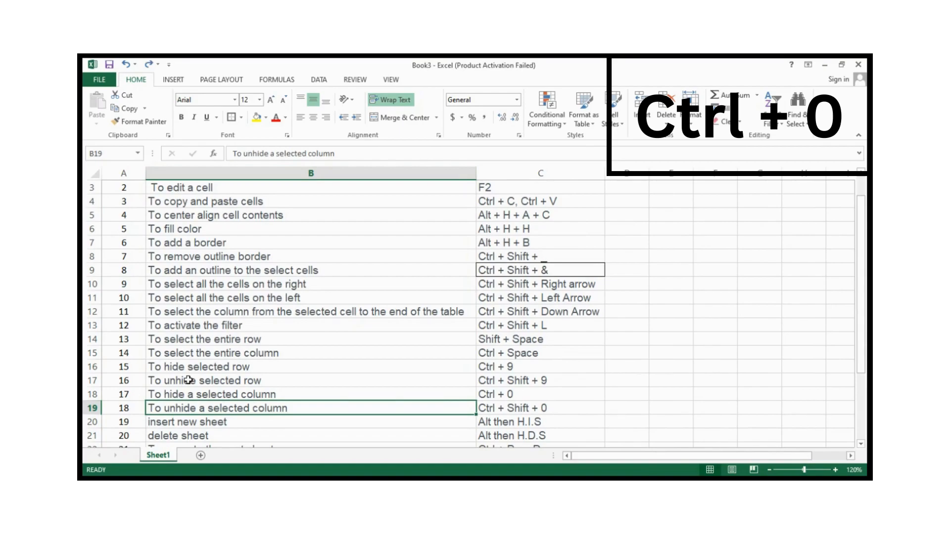
{"action": "key", "text": "Up"}
{"action": "key", "text": "ctrl+space"}
{"action": "key", "text": "ctrl+0"}
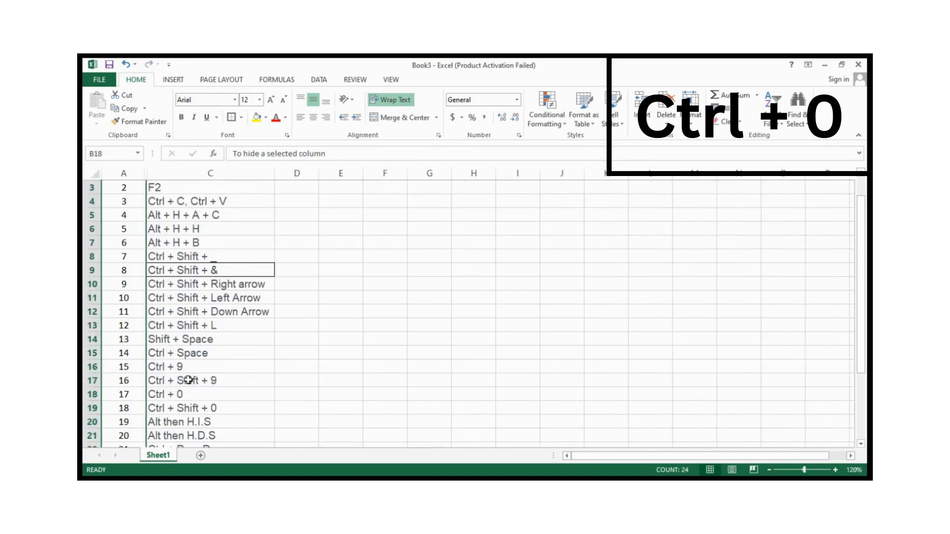
{"action": "key", "text": "ctrl+z"}
- Review the column unhide entry in B19 and C19, then hide column B from B19
{"action": "key", "text": "Down"}
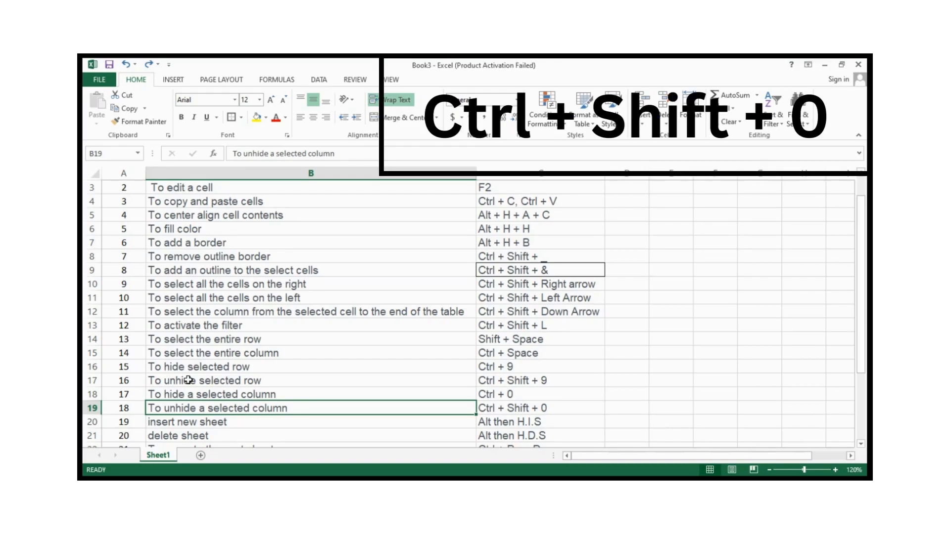
{"action": "key", "text": "Right"}
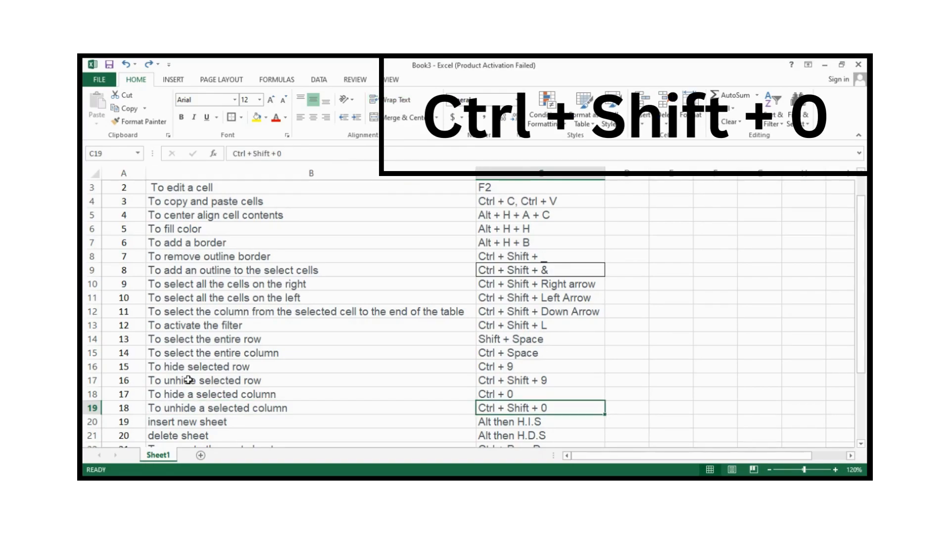
{"action": "key", "text": "Left"}
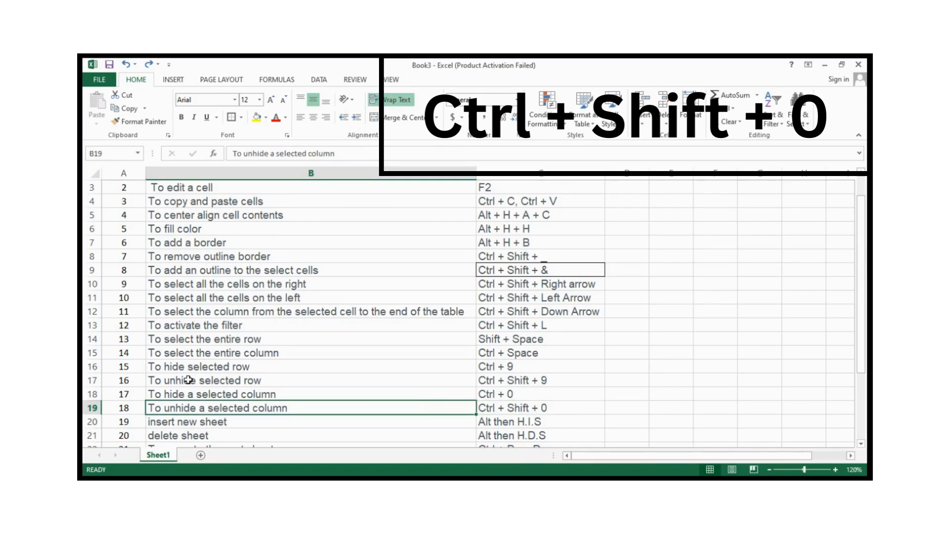
{"action": "key", "text": "ctrl+space"}
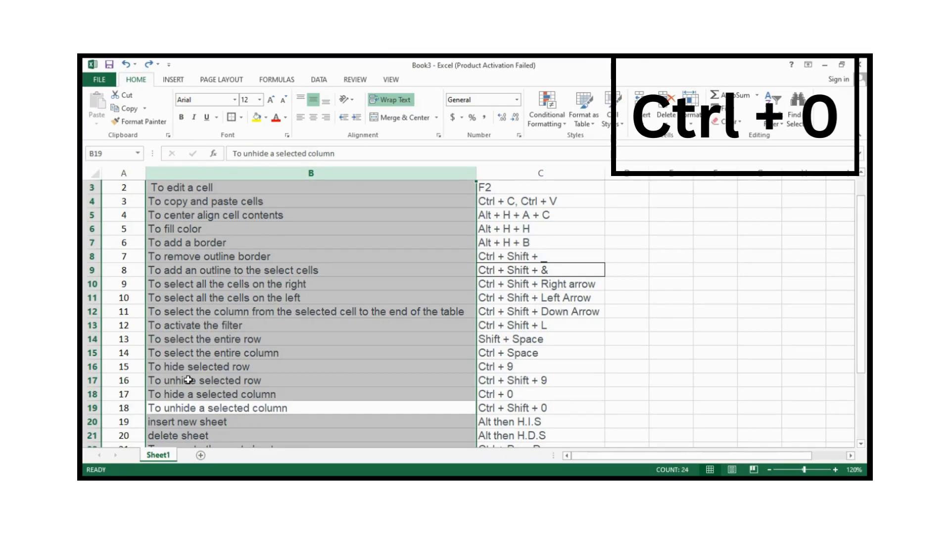
{"action": "key", "text": "ctrl+0"}
- Select A18 to C18 across the hidden column B and bring the column back
{"action": "key", "text": "Up"}
{"action": "key", "text": "Left"}
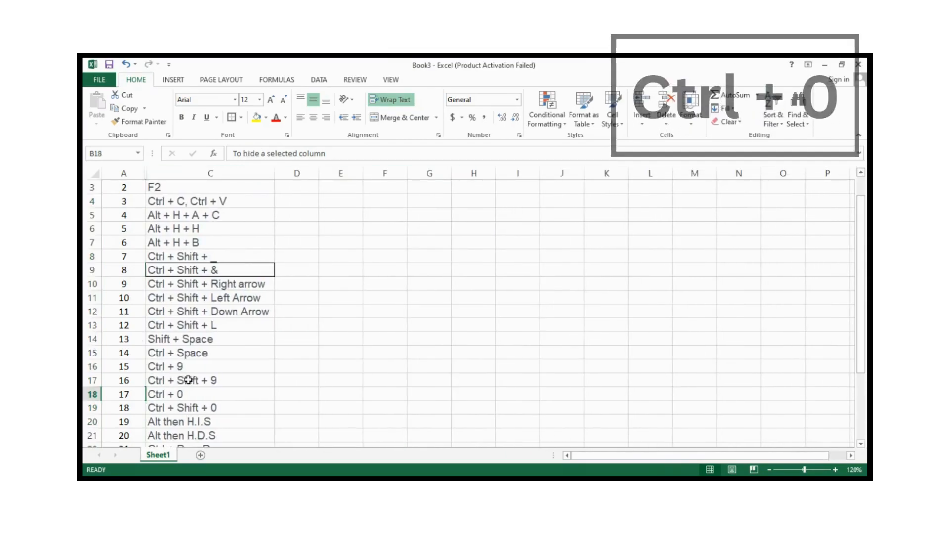
{"action": "key", "text": "shift+Right"}
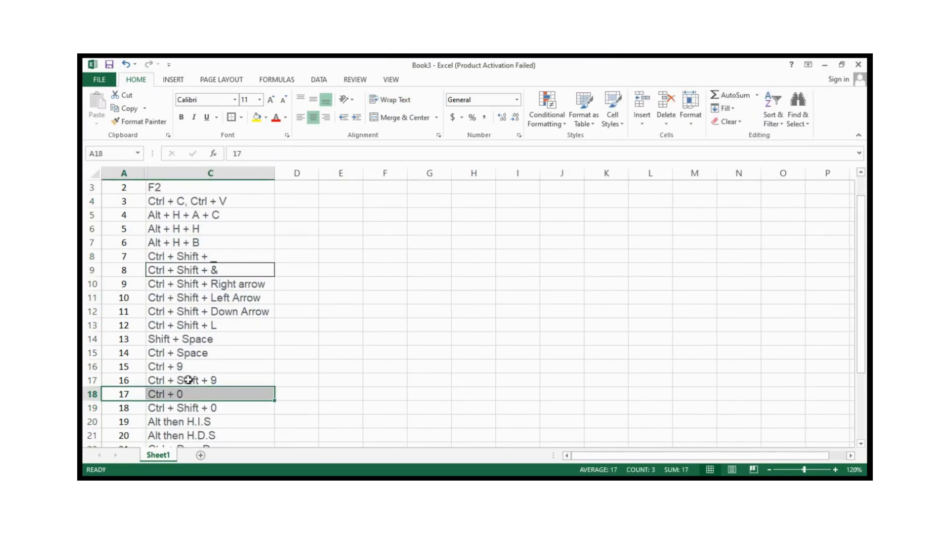
{"action": "key", "text": "ctrl+space"}
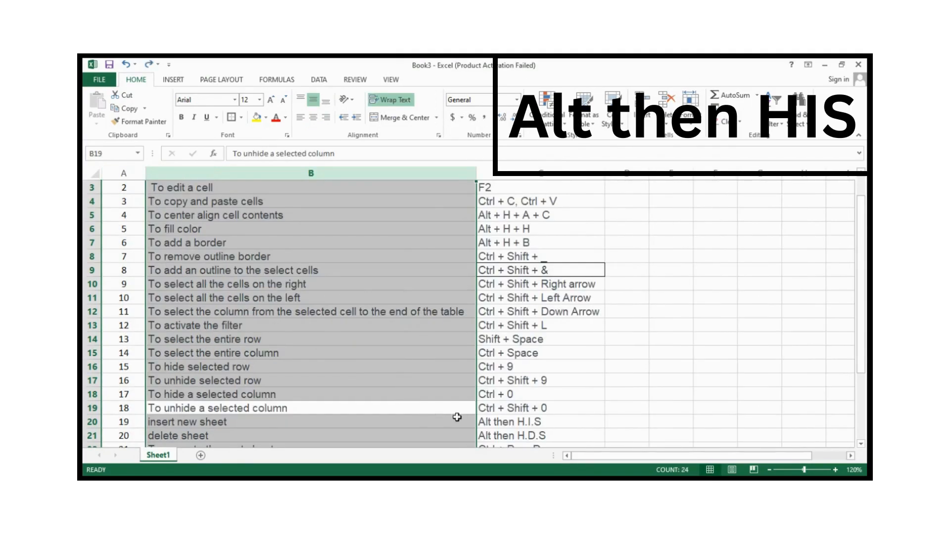
- Select the "insert new sheet" entry in B20 and insert a new worksheet into the workbook
{"action": "left_click", "coordinate": [351, 424]}
{"action": "scroll", "coordinate": [352, 422], "scroll_direction": "down", "scroll_amount": 1}
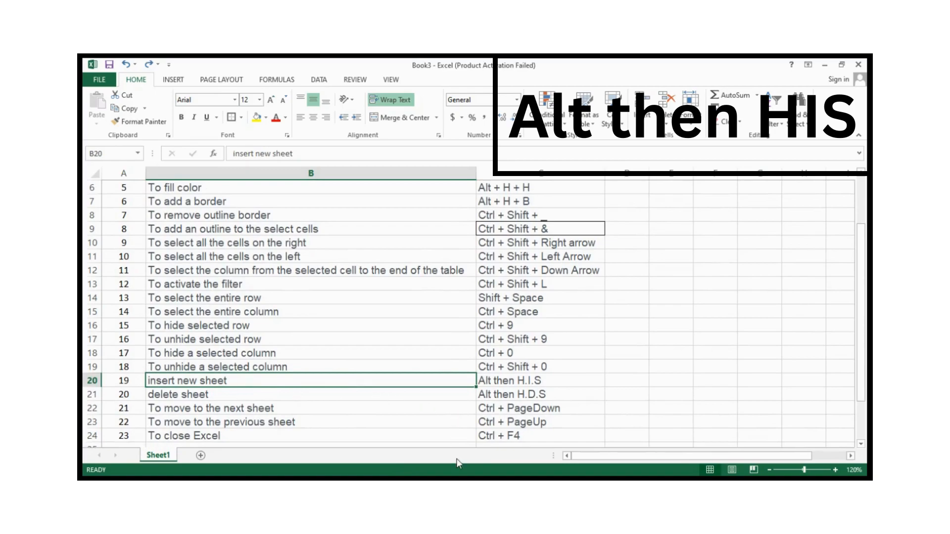
{"action": "left_click", "coordinate": [483, 487]}
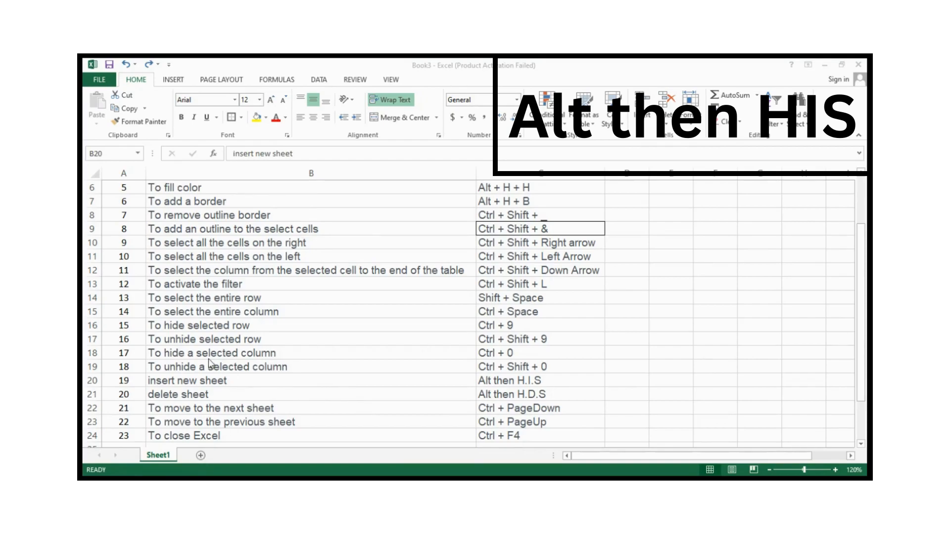
{"action": "left_click", "coordinate": [489, 380]}
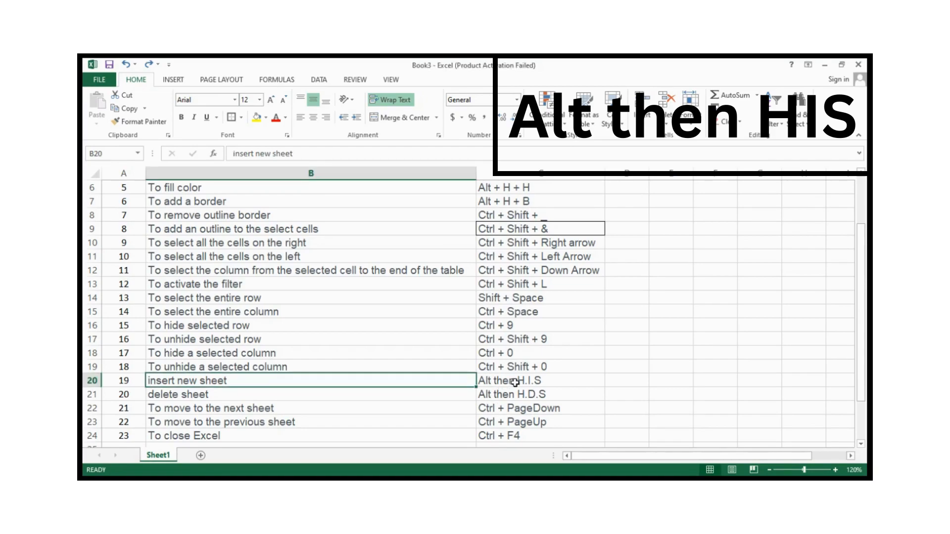
{"action": "key", "text": "alt"}
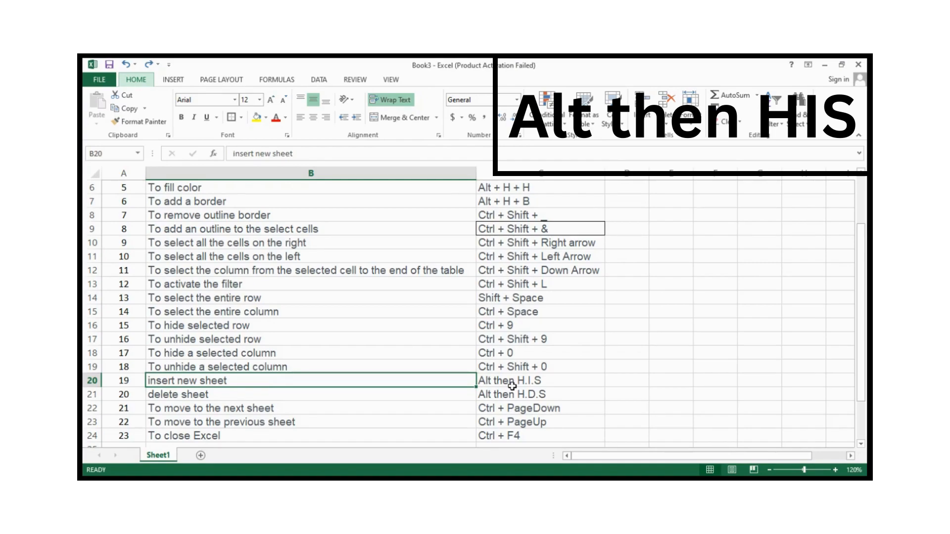
{"action": "key", "text": "h"}
{"action": "key", "text": "i"}
{"action": "key", "text": "s"}
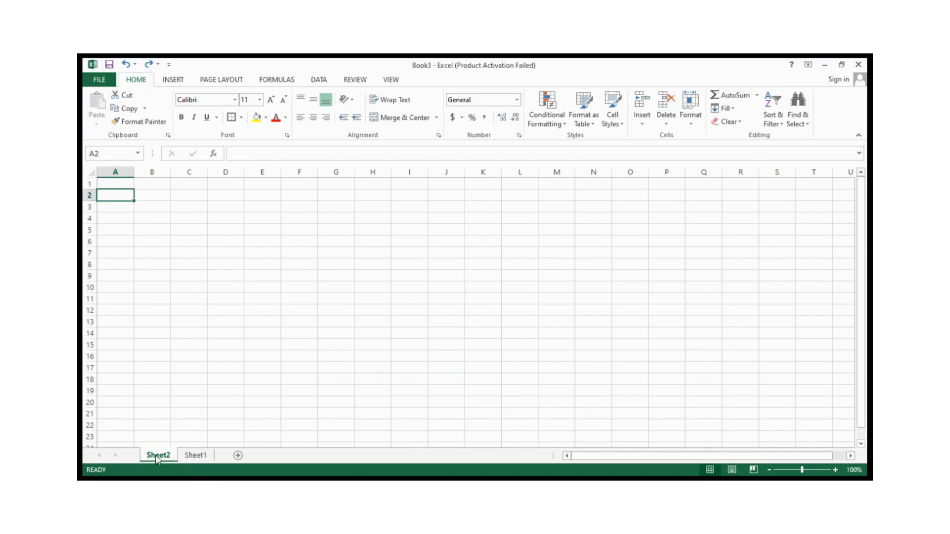
- Return to Sheet1, select the "delete sheet" entry in B21 and its shortcut in C21, and delete Sheet2 from the workbook
{"action": "left_click", "coordinate": [192, 456]}
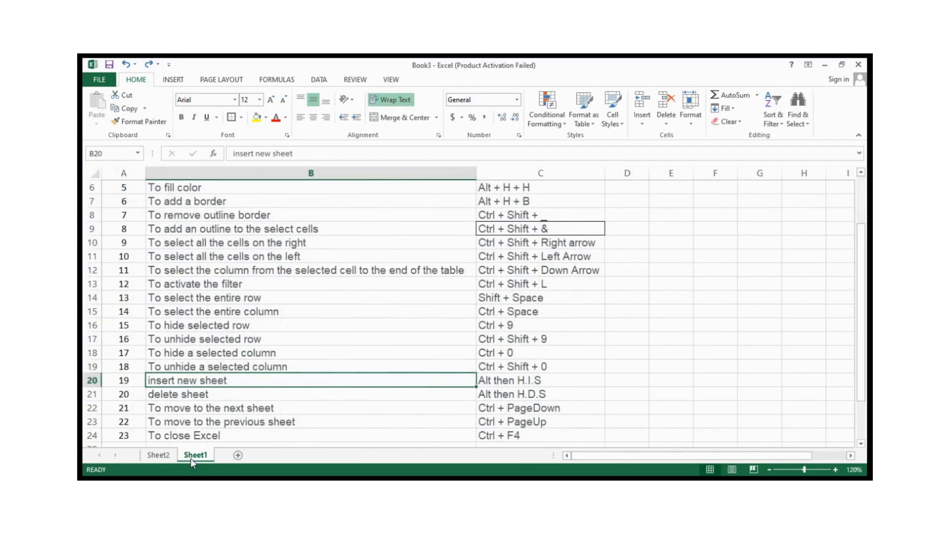
{"action": "key", "text": "Down"}
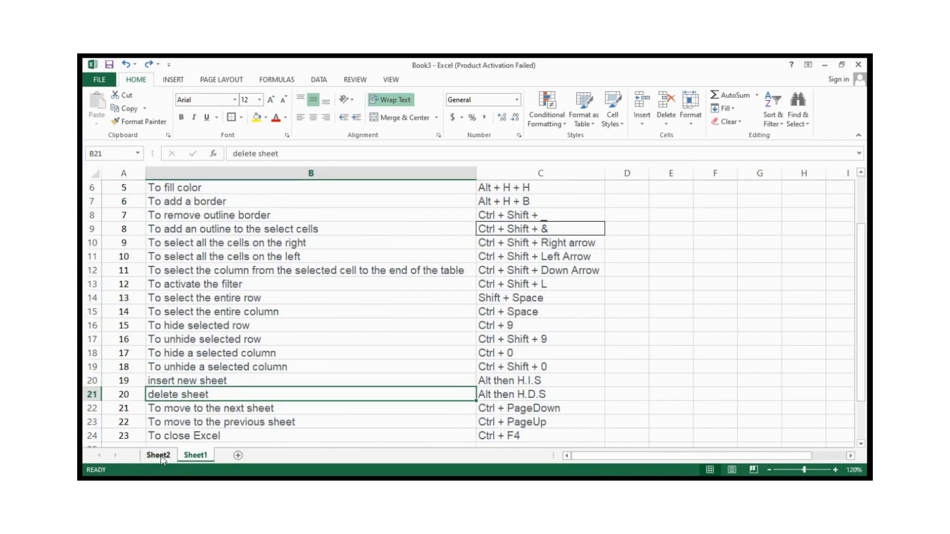
{"action": "left_click", "coordinate": [493, 394]}
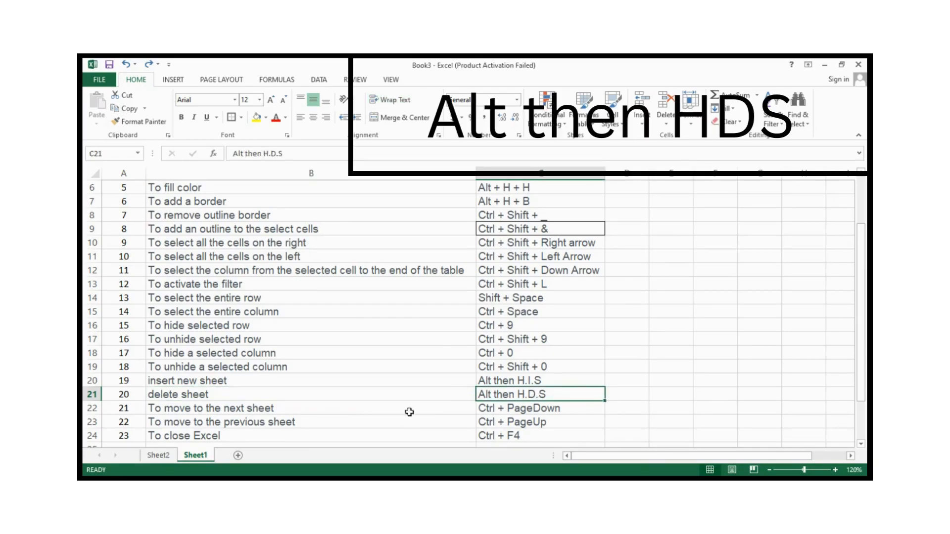
{"action": "left_click", "coordinate": [153, 457]}
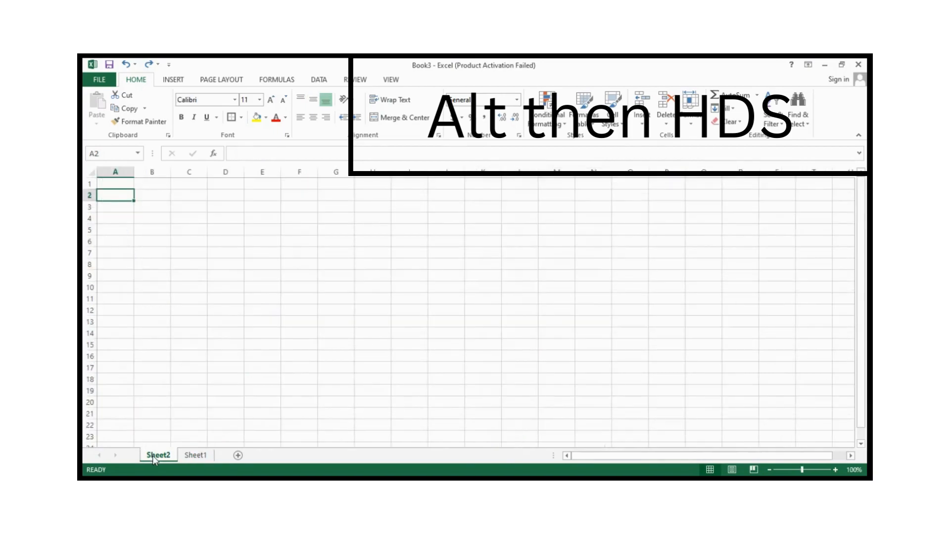
{"action": "key", "text": "alt"}
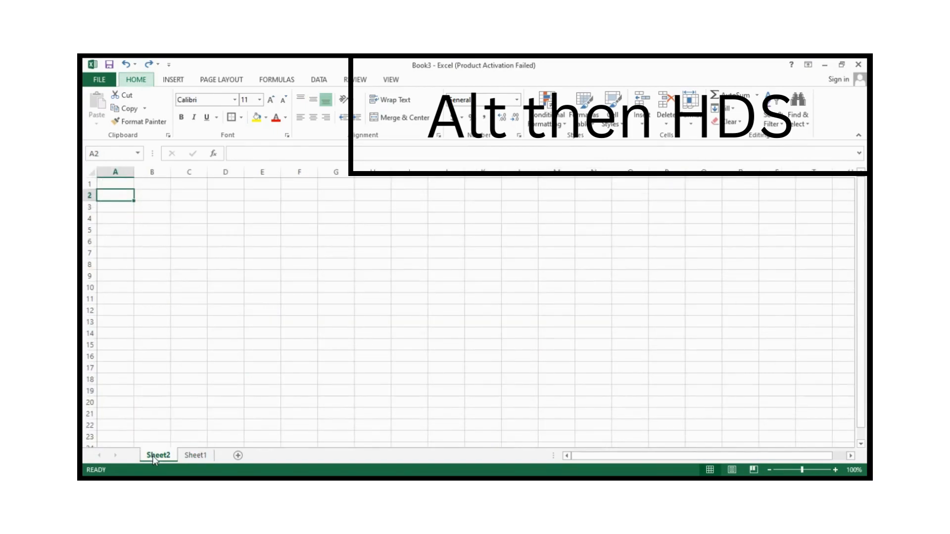
{"action": "key", "text": "h"}
{"action": "key", "text": "d"}
{"action": "key", "text": "s"}
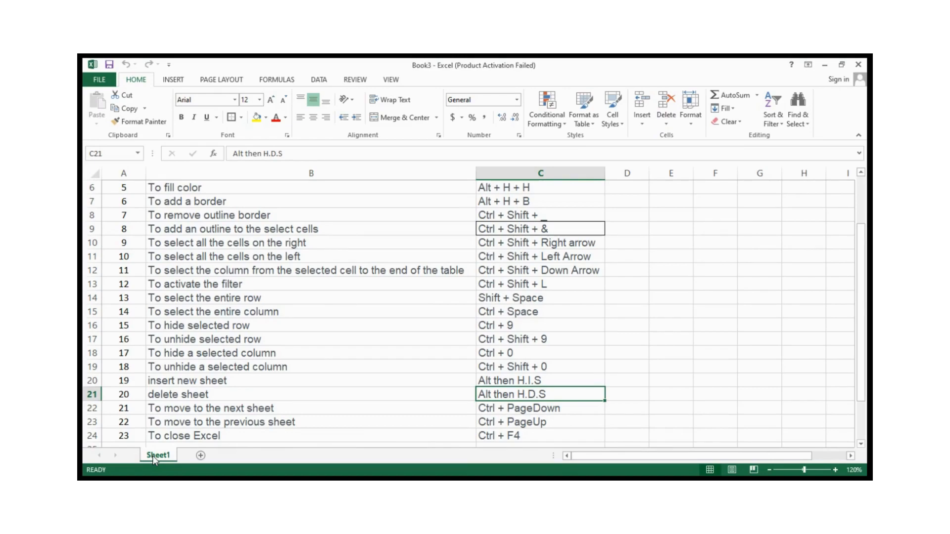
- Select the "To move to the next sheet" entry in B22, add two new worksheets after Sheet1, and return to Sheet1
{"action": "left_click", "coordinate": [209, 411]}
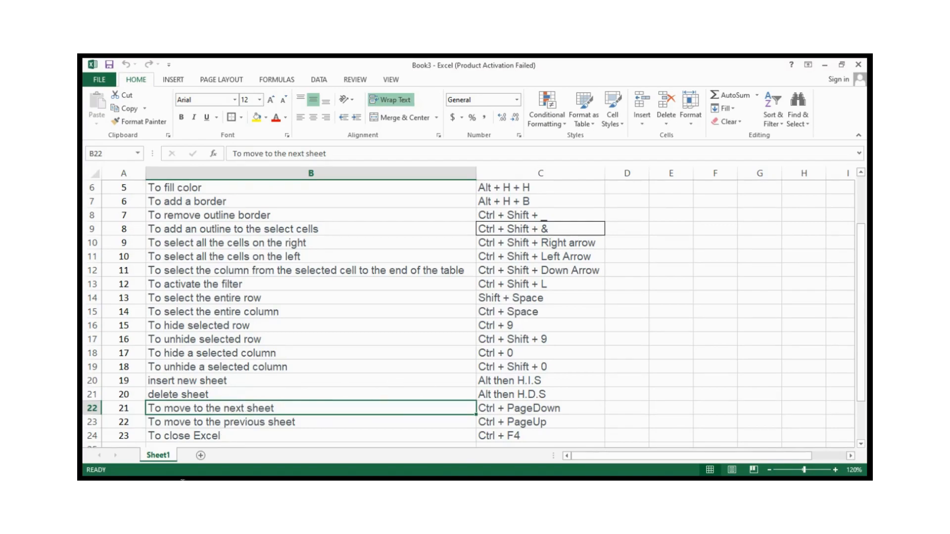
{"action": "left_click", "coordinate": [201, 456]}
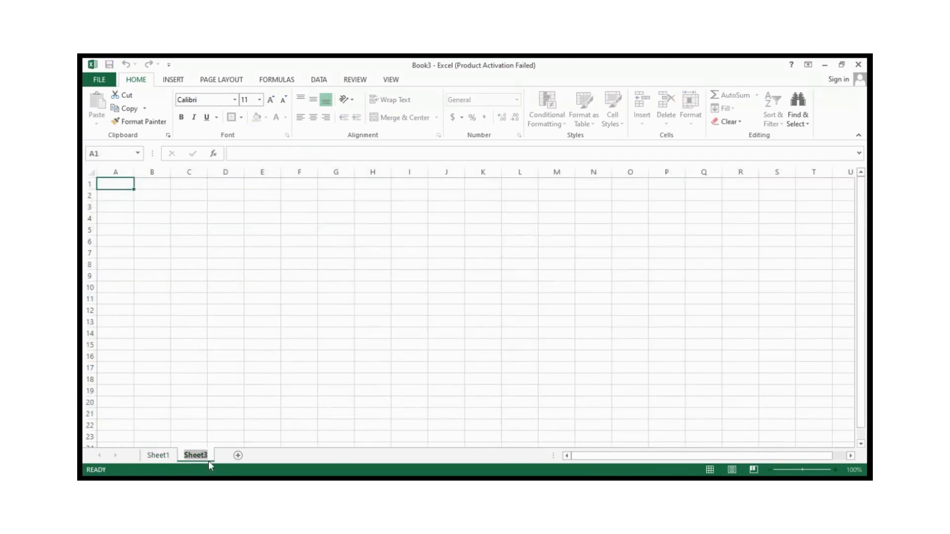
{"action": "left_click", "coordinate": [240, 456]}
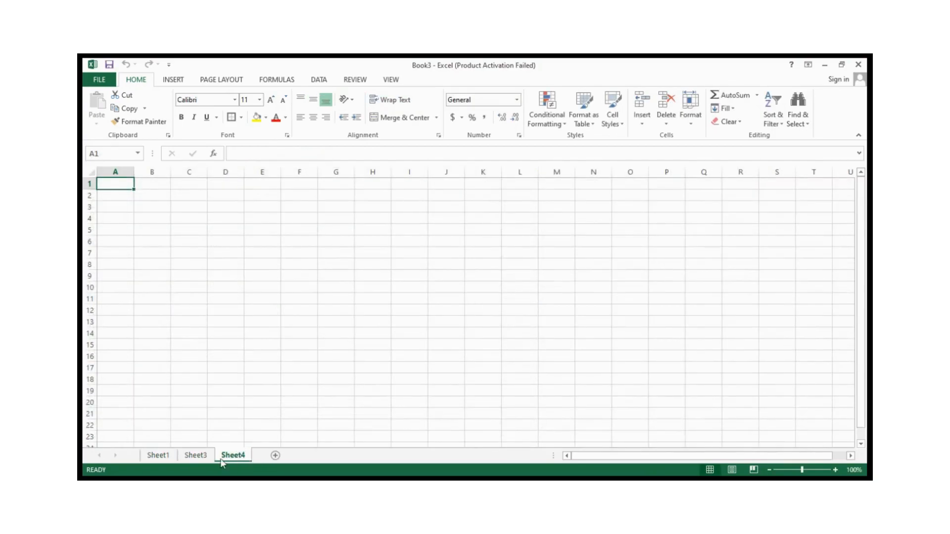
{"action": "left_click", "coordinate": [159, 455]}
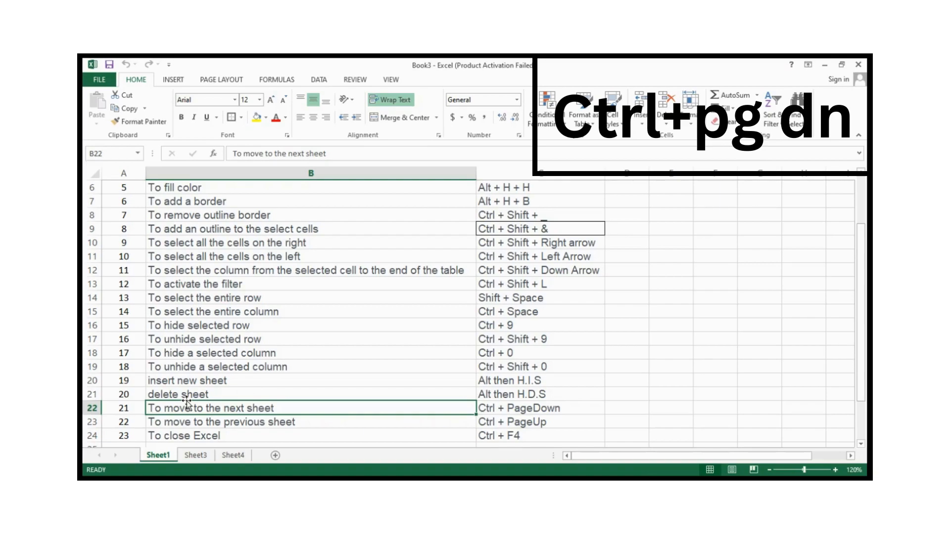
- Move one sheet at a time from Sheet1 through Sheet3 to Sheet4, and back to Sheet1 the same way
{"action": "key", "text": "ctrl+Next"}
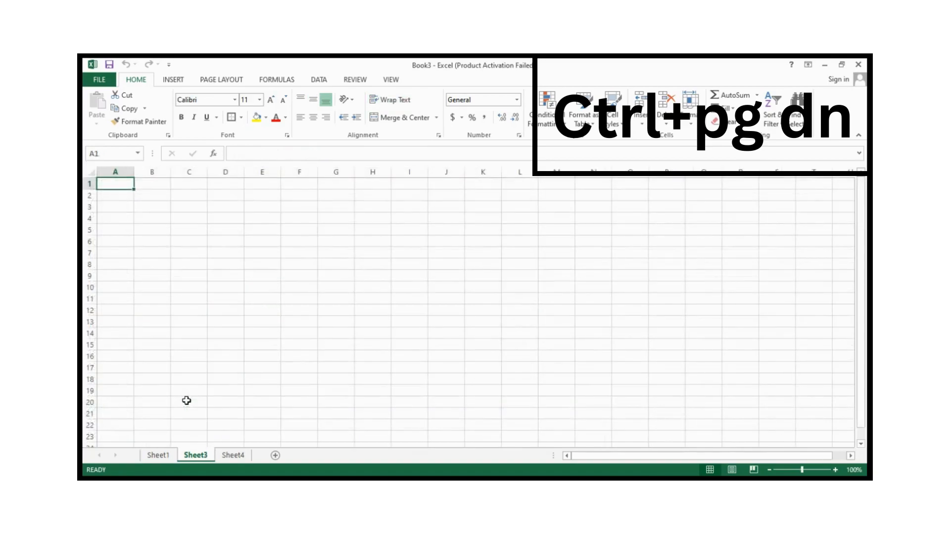
{"action": "key", "text": "ctrl+Next"}
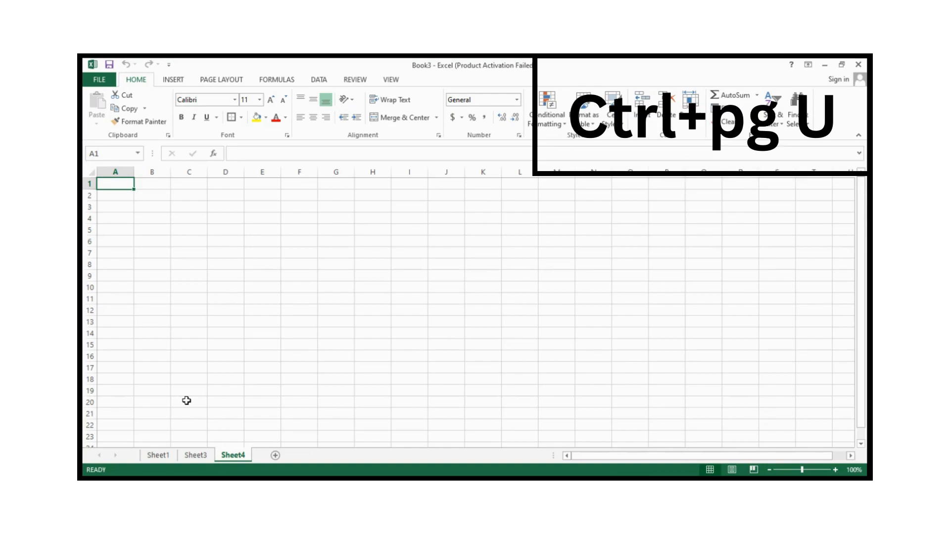
{"action": "key", "text": "ctrl+Page_Up"}
{"action": "key", "text": "ctrl+Page_Up"}
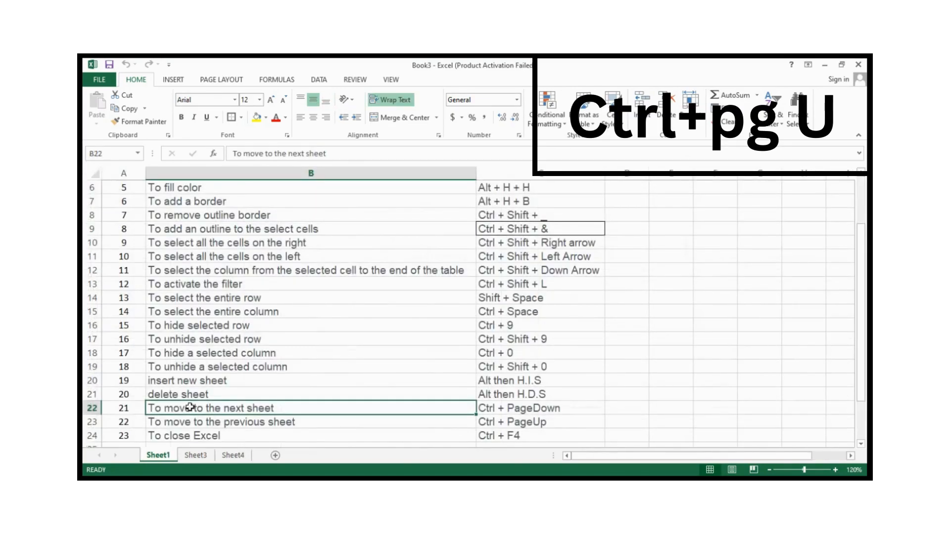
- Select the "To move to the previous sheet" entry in B23 and C23, and step forward two sheets and back to Sheet1
{"action": "left_click", "coordinate": [229, 421]}
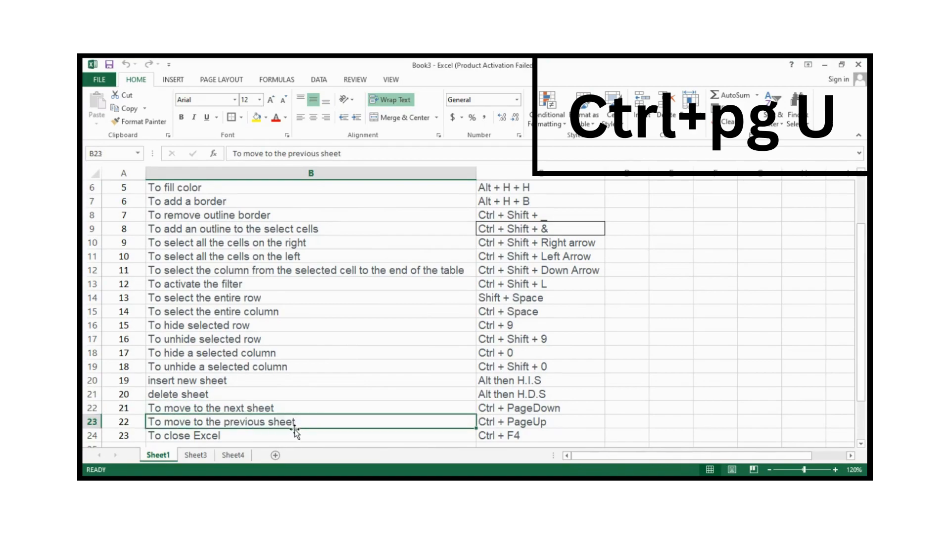
{"action": "left_click", "coordinate": [520, 423]}
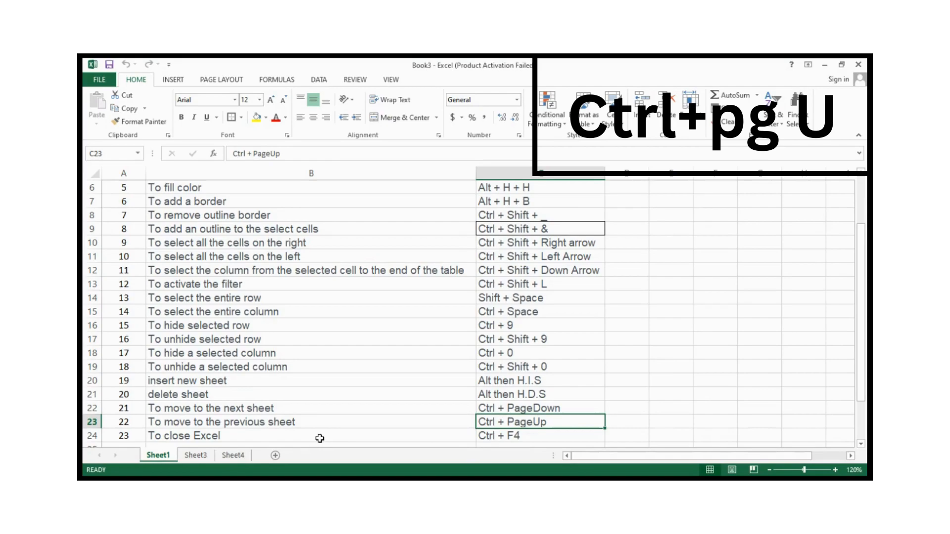
{"action": "key", "text": "ctrl+Page_Down"}
{"action": "key", "text": "ctrl+Page_Down"}
{"action": "key", "text": "ctrl+Page_Up"}
{"action": "key", "text": "ctrl+Page_Up"}
- Examine the "To close Excel" entry in row 24 and its shortcut in C24
{"action": "left_click", "coordinate": [288, 442]}
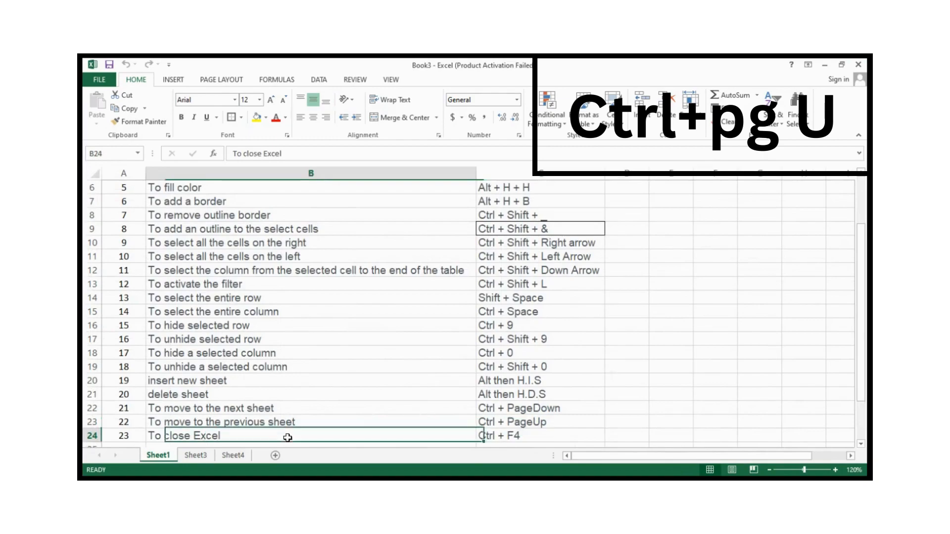
{"action": "scroll", "coordinate": [367, 398], "scroll_direction": "down", "scroll_amount": 1}
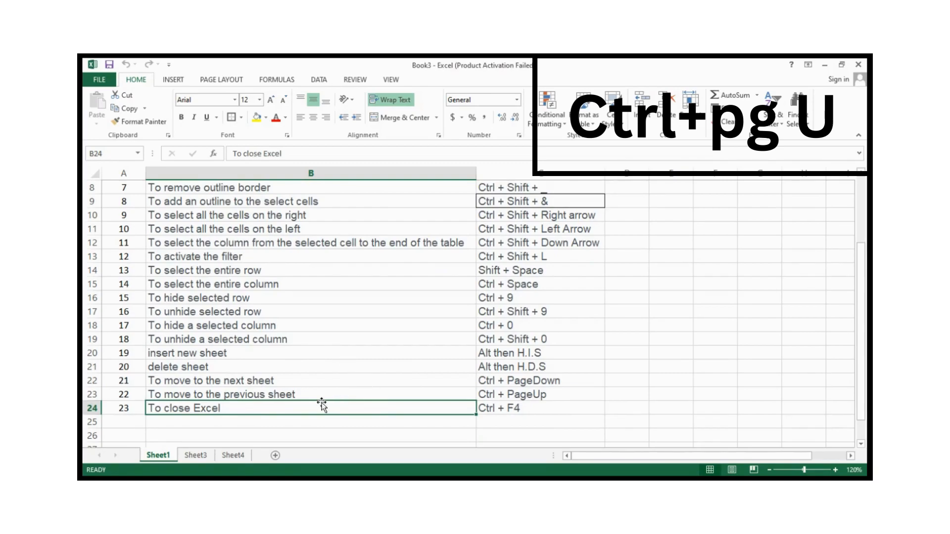
{"action": "left_click", "coordinate": [502, 410]}
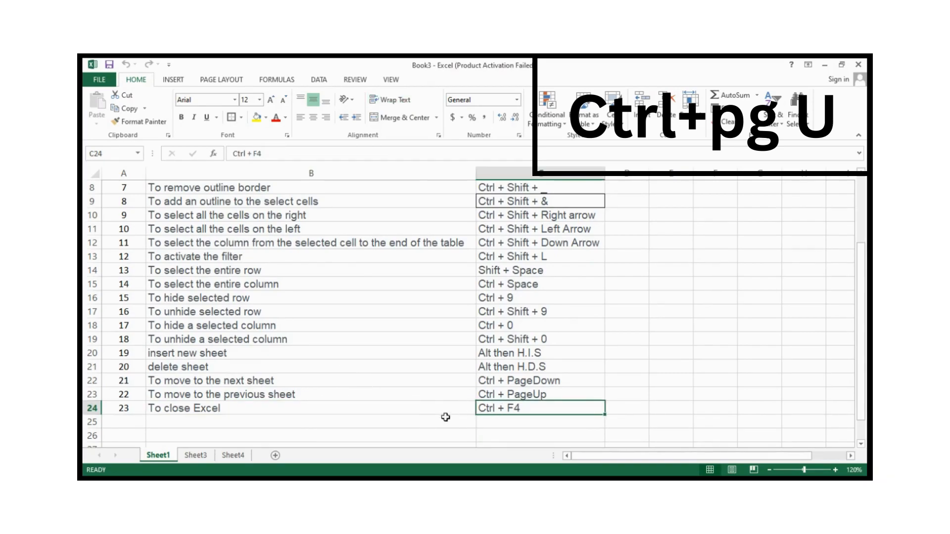
{"action": "left_click", "coordinate": [374, 415]}
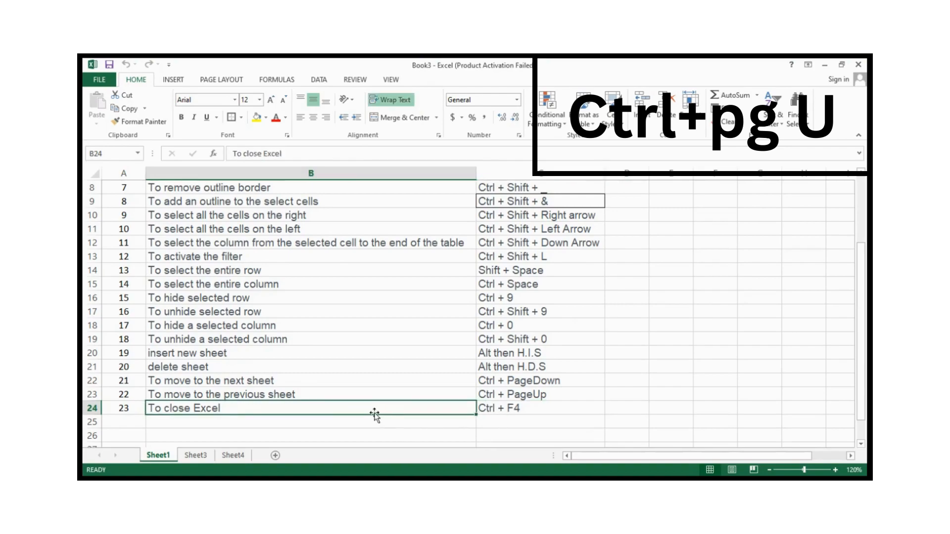
{"action": "left_click", "coordinate": [112, 408]}
{"action": "left_click", "coordinate": [175, 406]}
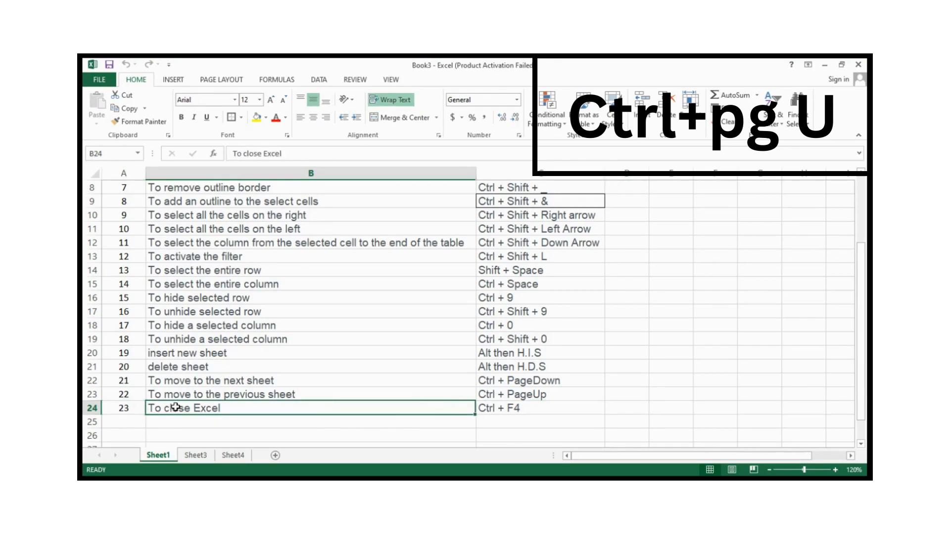
{"action": "left_click", "coordinate": [507, 405]}
{"action": "left_click", "coordinate": [327, 408]}
- Look back over the shortcut list, reselect the "To close Excel" entry in B24, and close the workbook
{"action": "scroll", "coordinate": [184, 387], "scroll_direction": "up", "scroll_amount": 3}
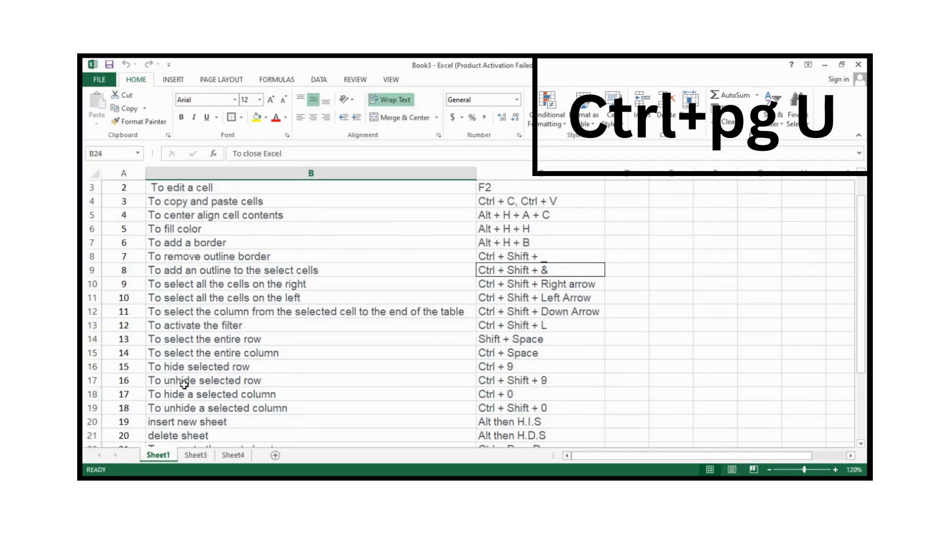
{"action": "scroll", "coordinate": [184, 385], "scroll_direction": "down", "scroll_amount": 1}
{"action": "scroll", "coordinate": [185, 386], "scroll_direction": "down", "scroll_amount": 2}
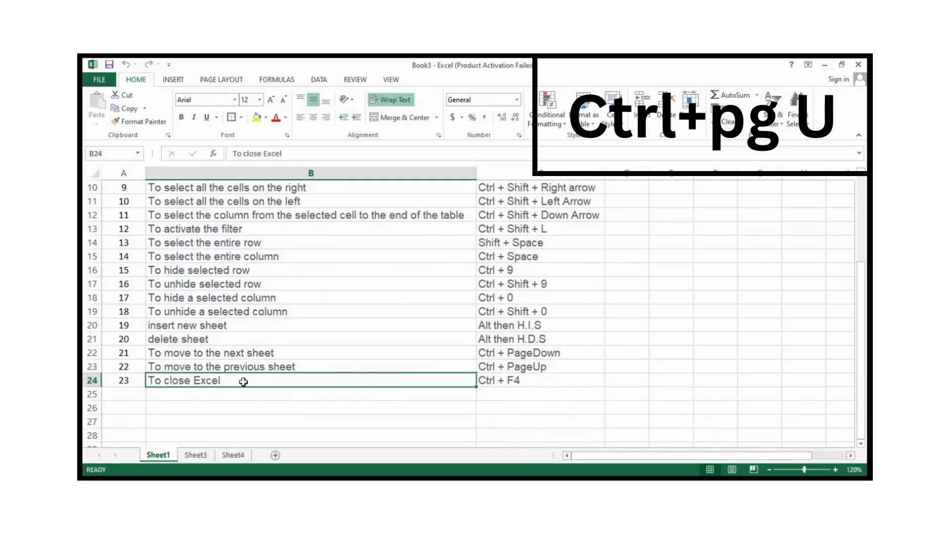
{"action": "left_click", "coordinate": [248, 367]}
{"action": "left_click", "coordinate": [250, 384]}
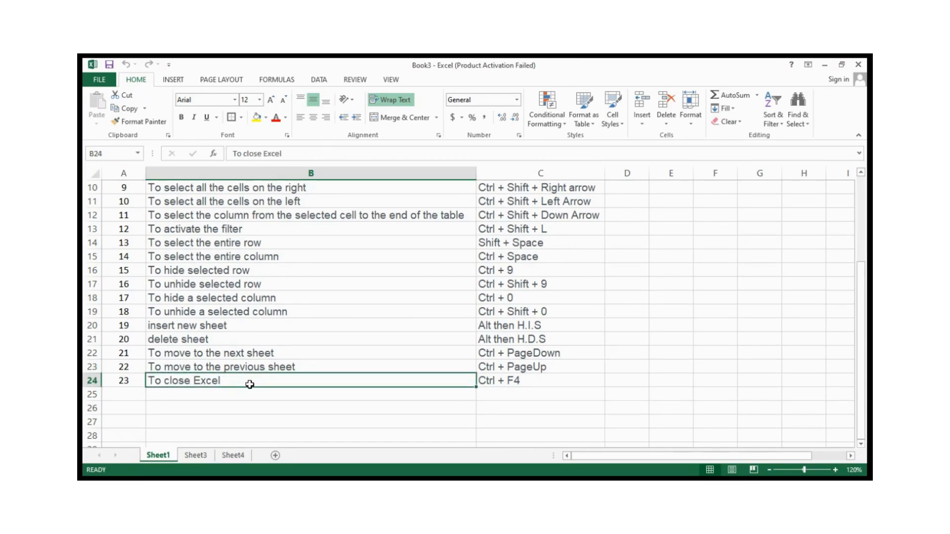
{"action": "scroll", "coordinate": [250, 384], "scroll_direction": "up", "scroll_amount": 1}
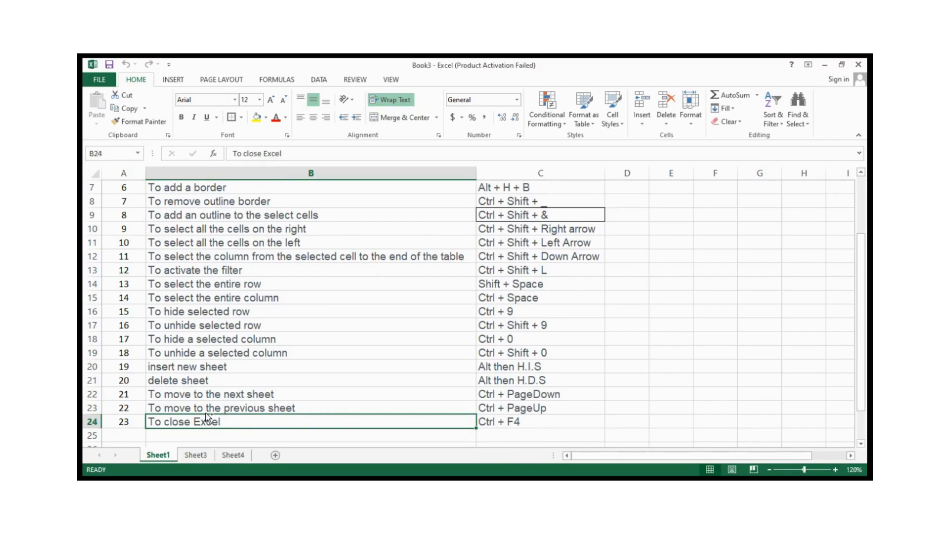
{"action": "key", "text": "ctrl+F4"}
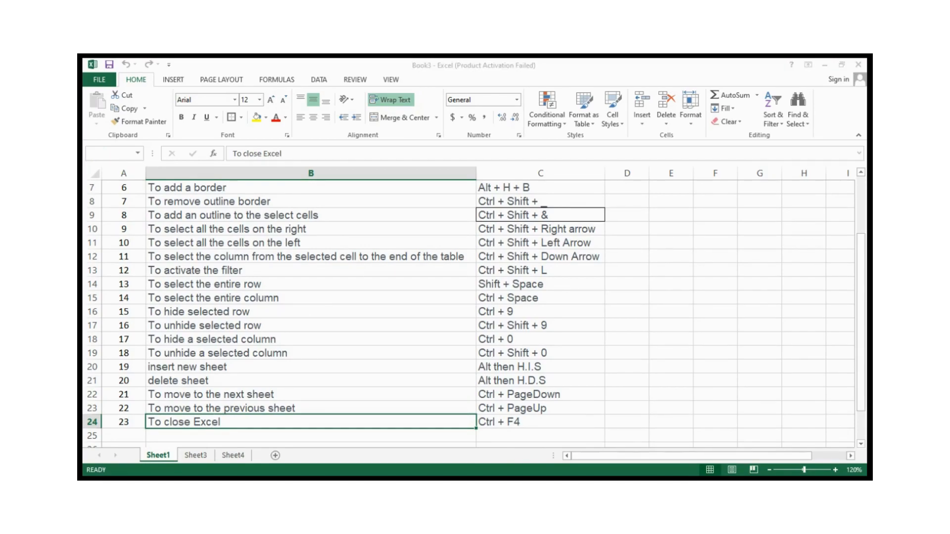